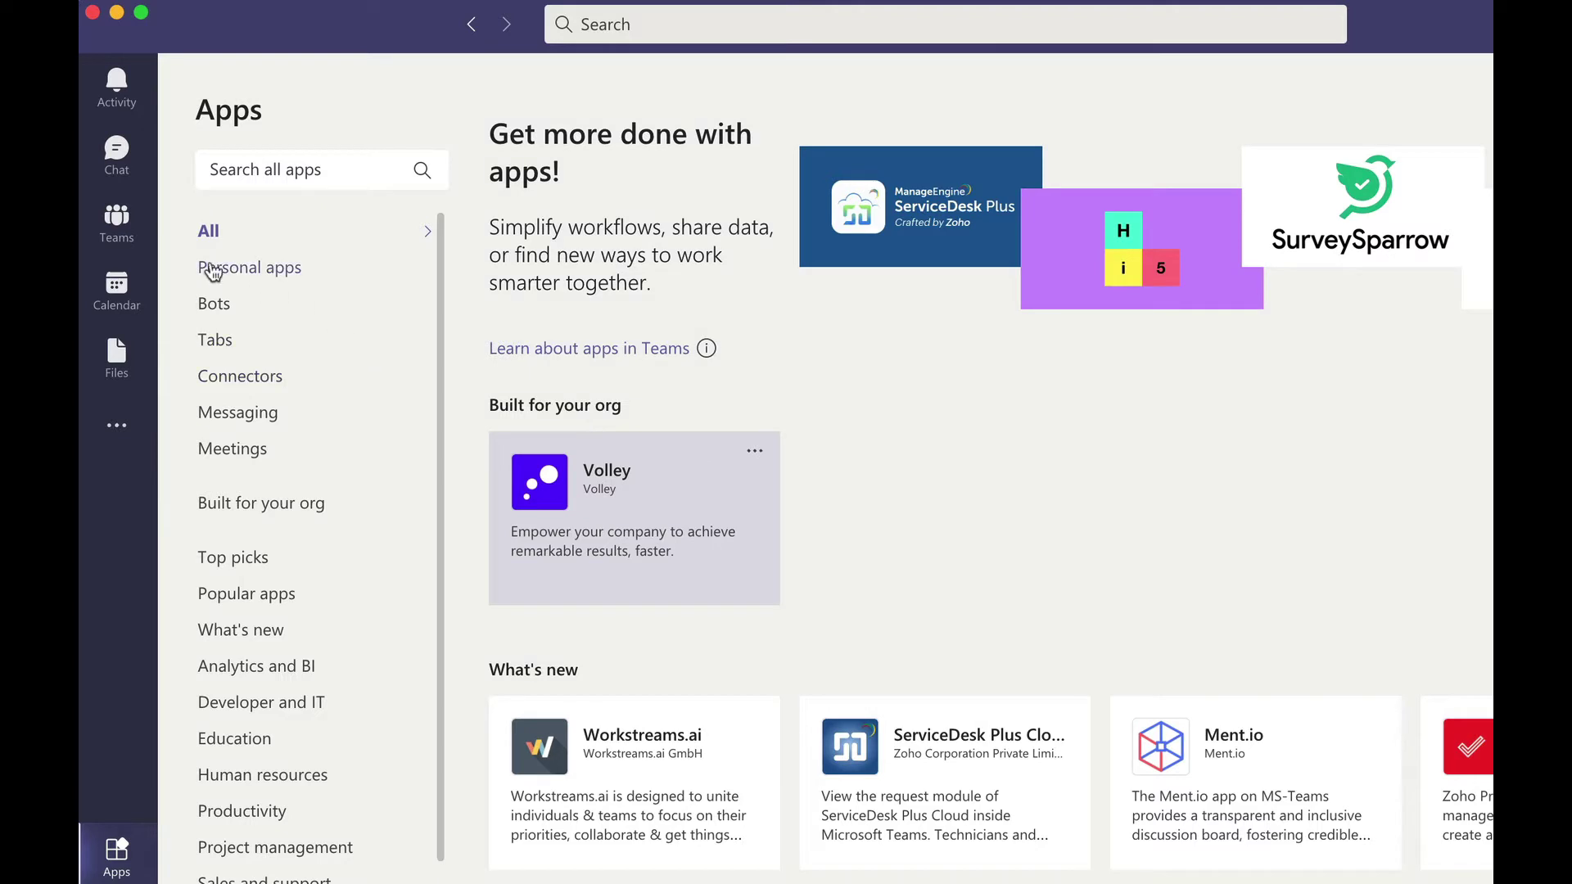
Open the My Company team's Product channel and choose Jell as a new tab for it.
{"action": "left_click", "coordinate": [117, 221]}
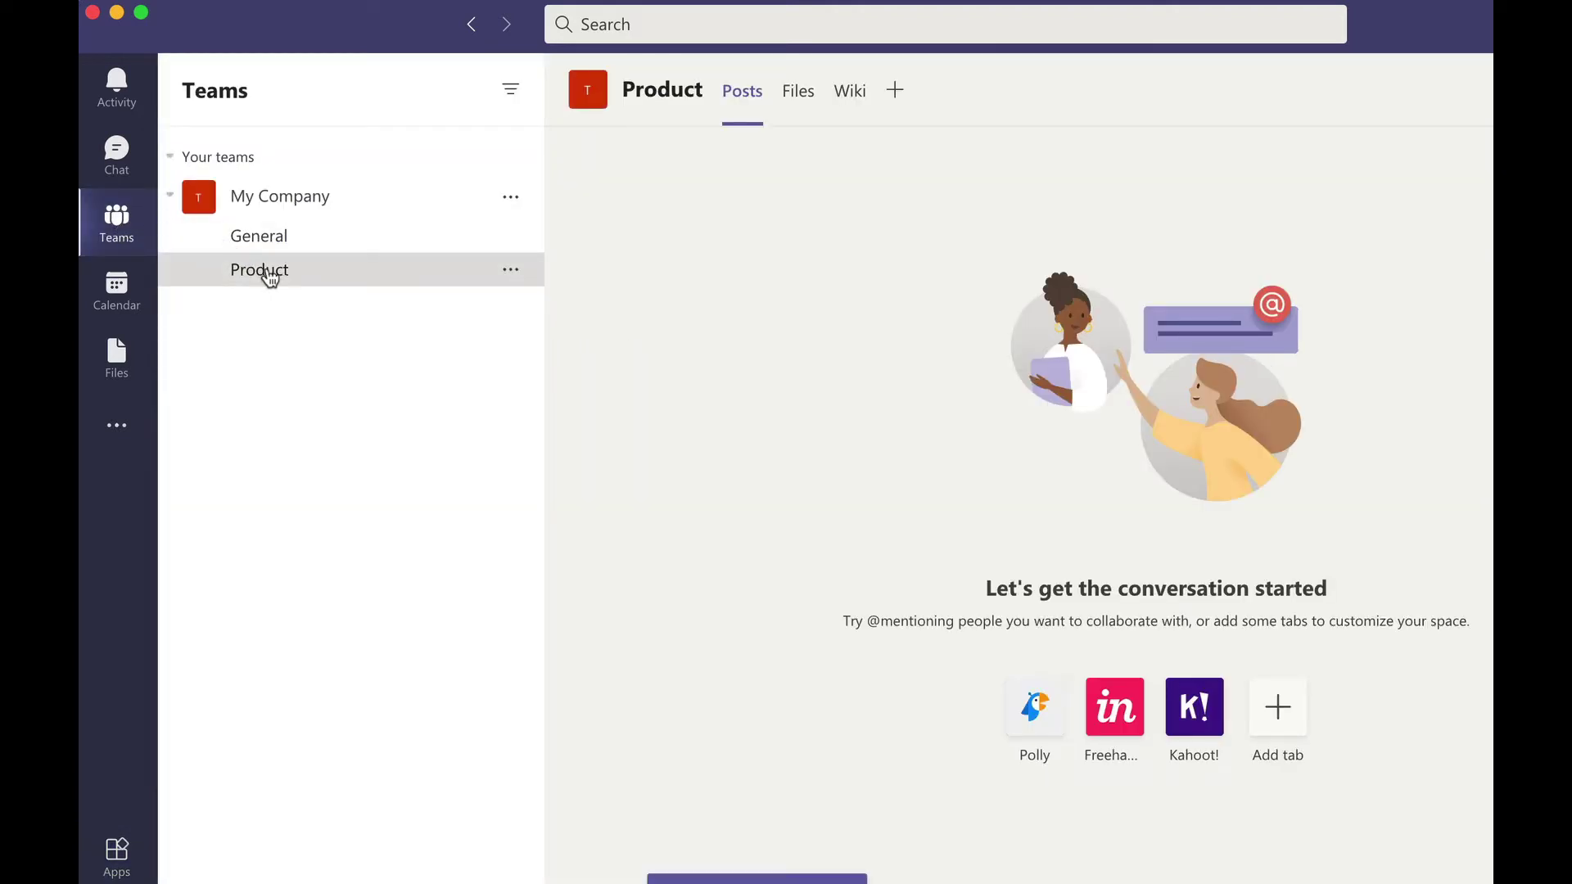
{"action": "left_click", "coordinate": [890, 94]}
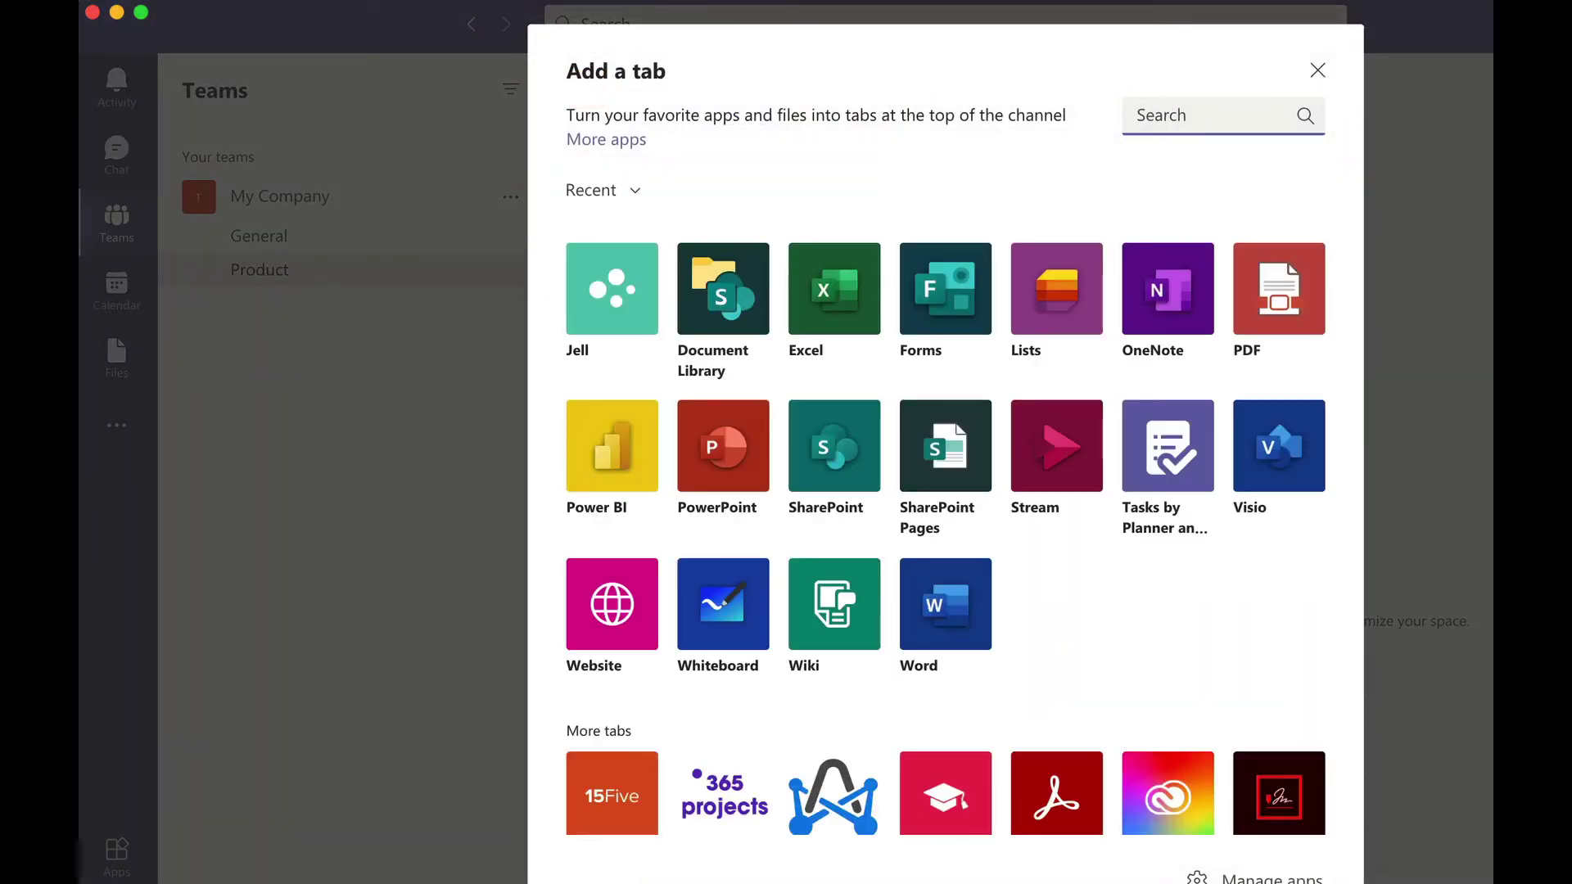
{"action": "type", "text": "jell"}
{"action": "left_click", "coordinate": [629, 312]}
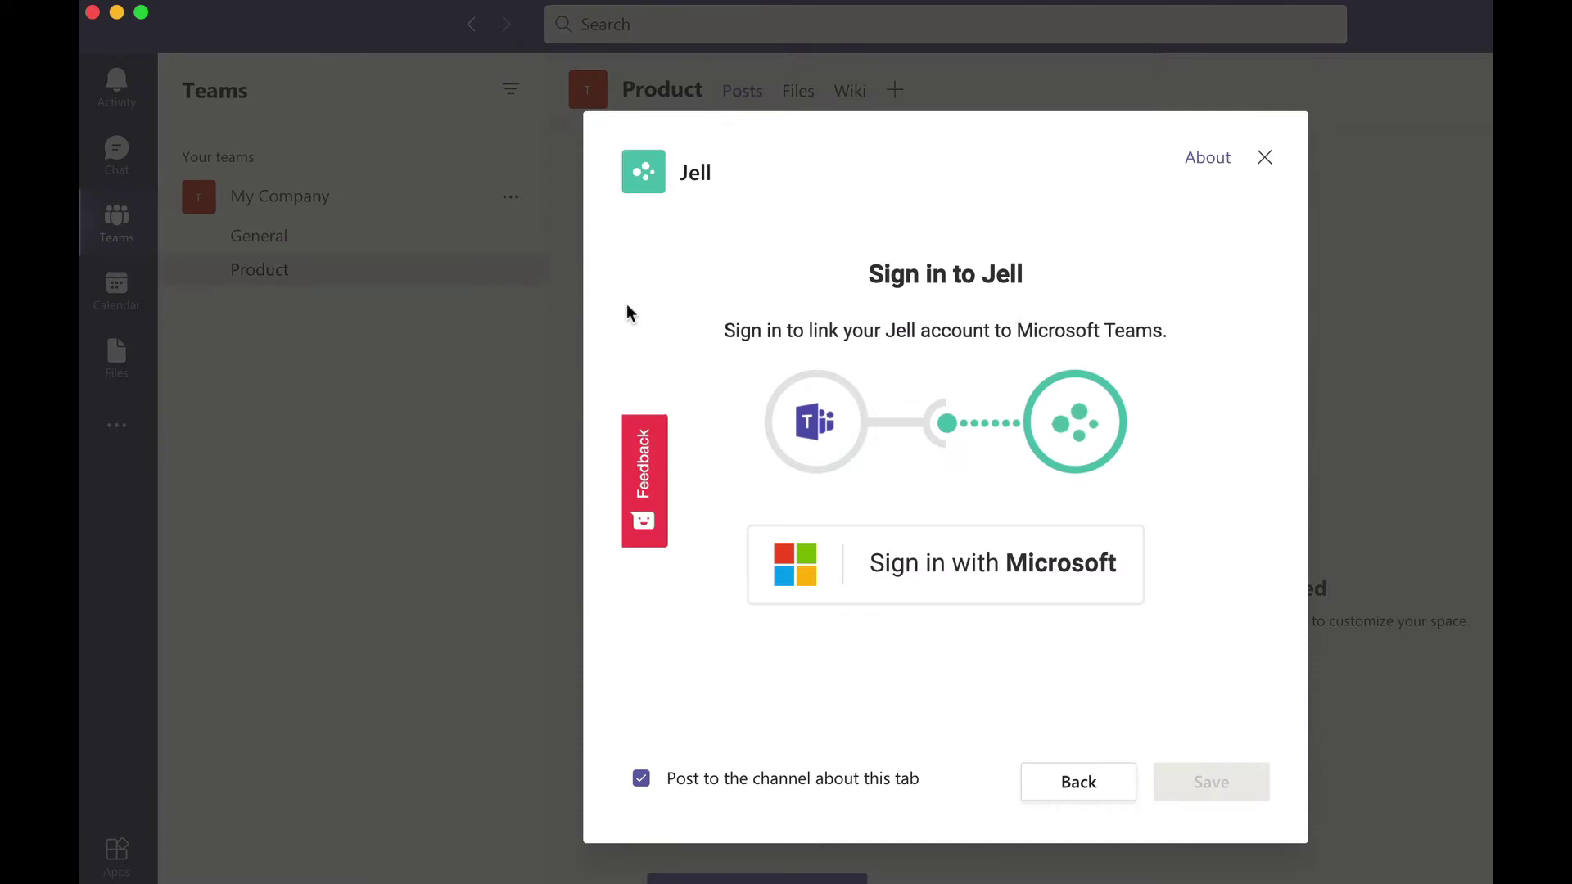
Sign in to Jell with the Microsoft account, entering the account password.
{"action": "left_click", "coordinate": [967, 565]}
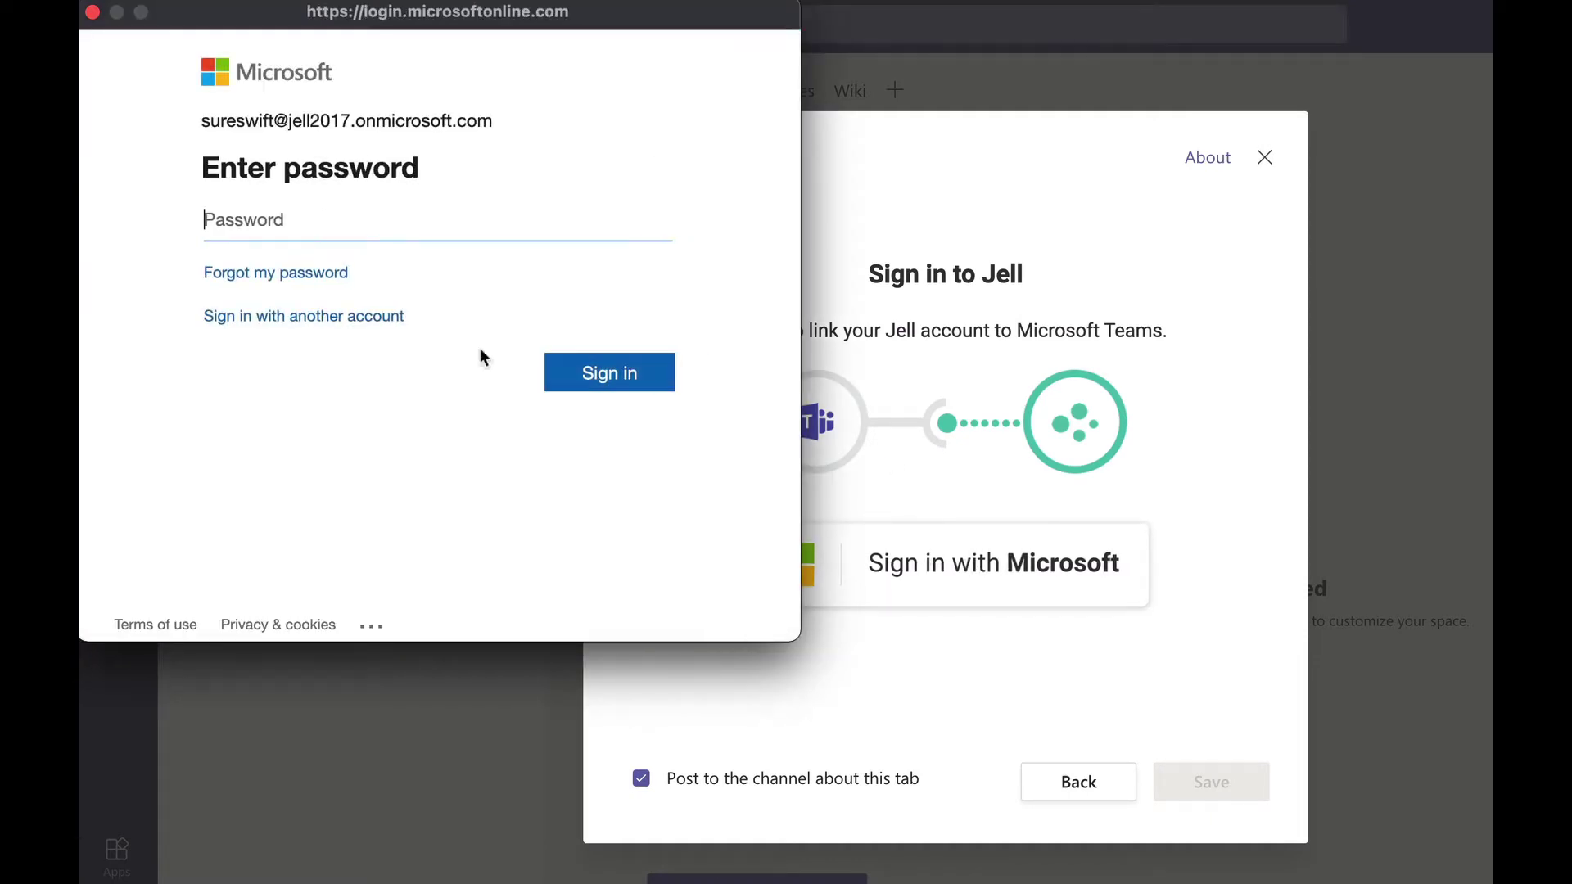
{"action": "left_click", "coordinate": [250, 220]}
{"action": "key", "text": "super+v"}
{"action": "left_click", "coordinate": [614, 375]}
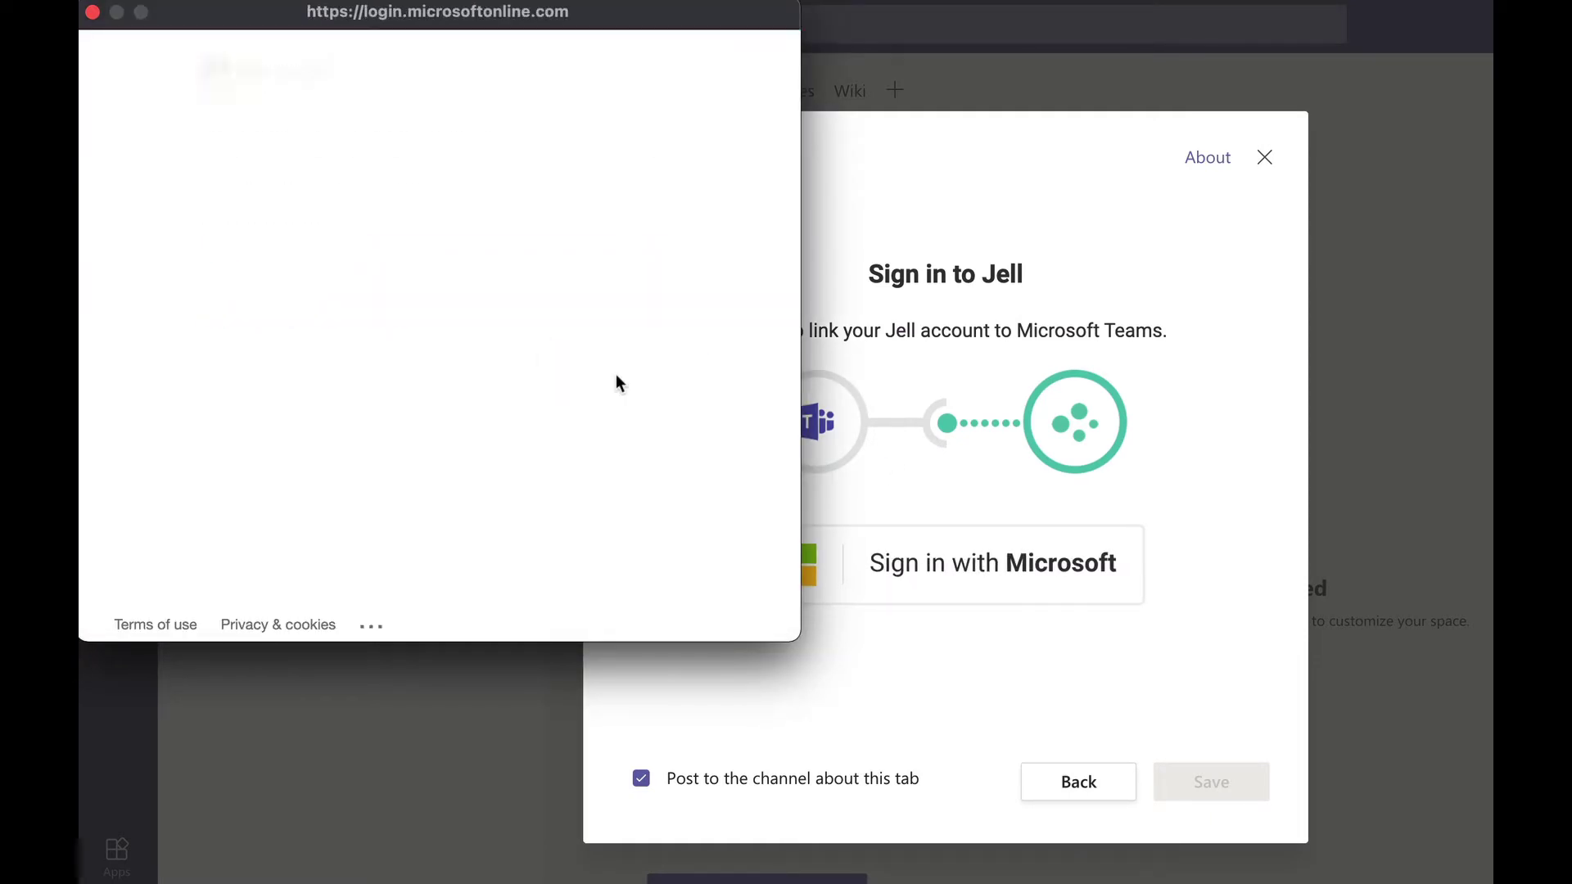
{"action": "left_click", "coordinate": [441, 337]}
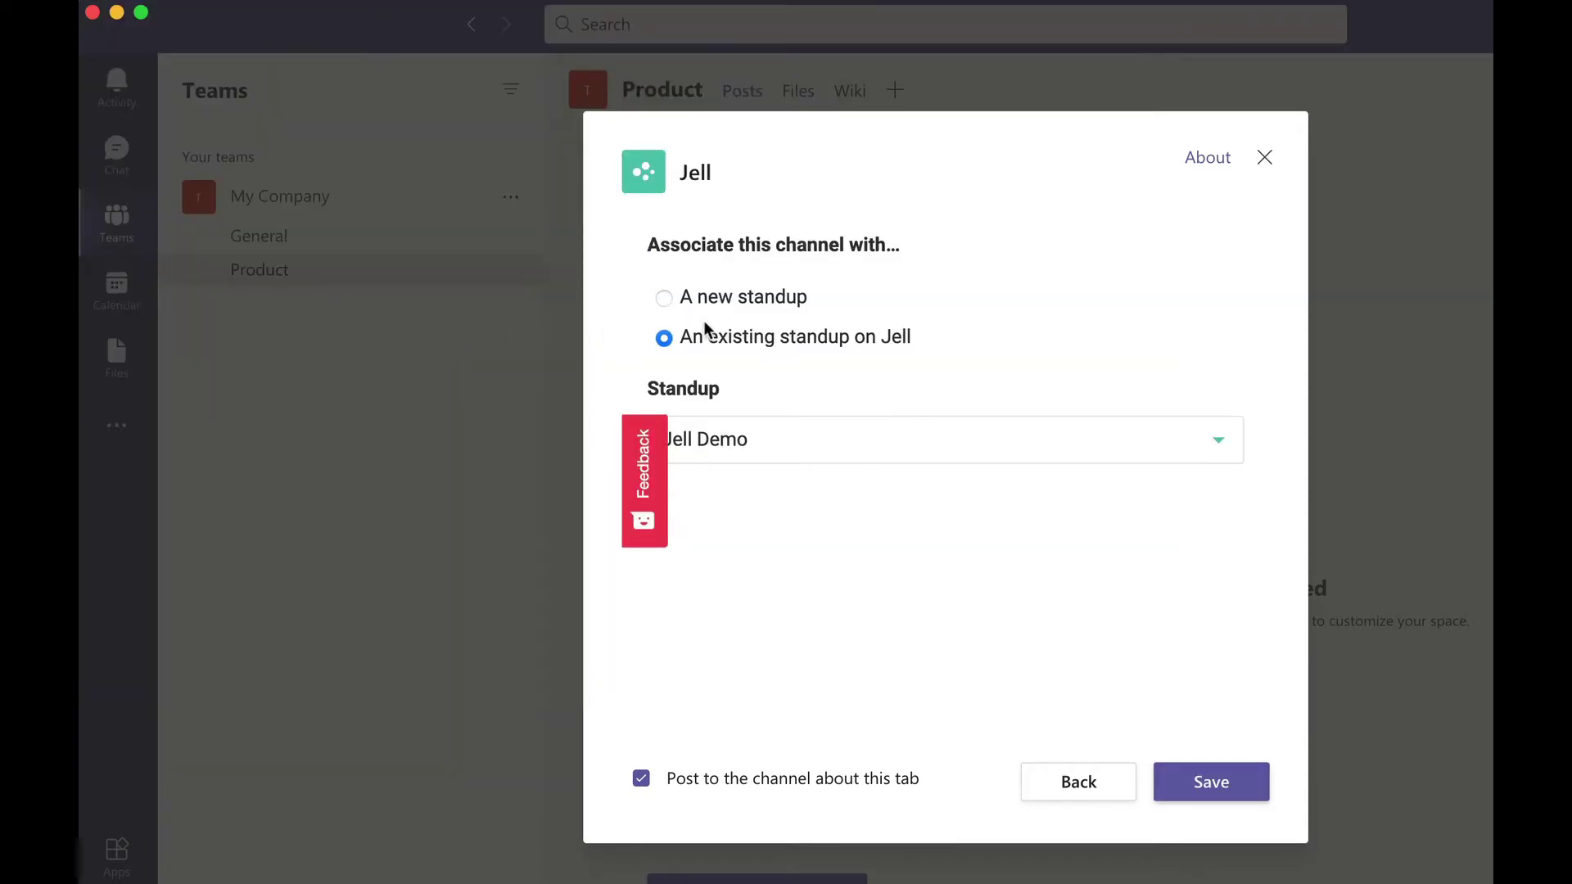
Associate the channel with a new standup named Product Team.
{"action": "left_click", "coordinate": [664, 298]}
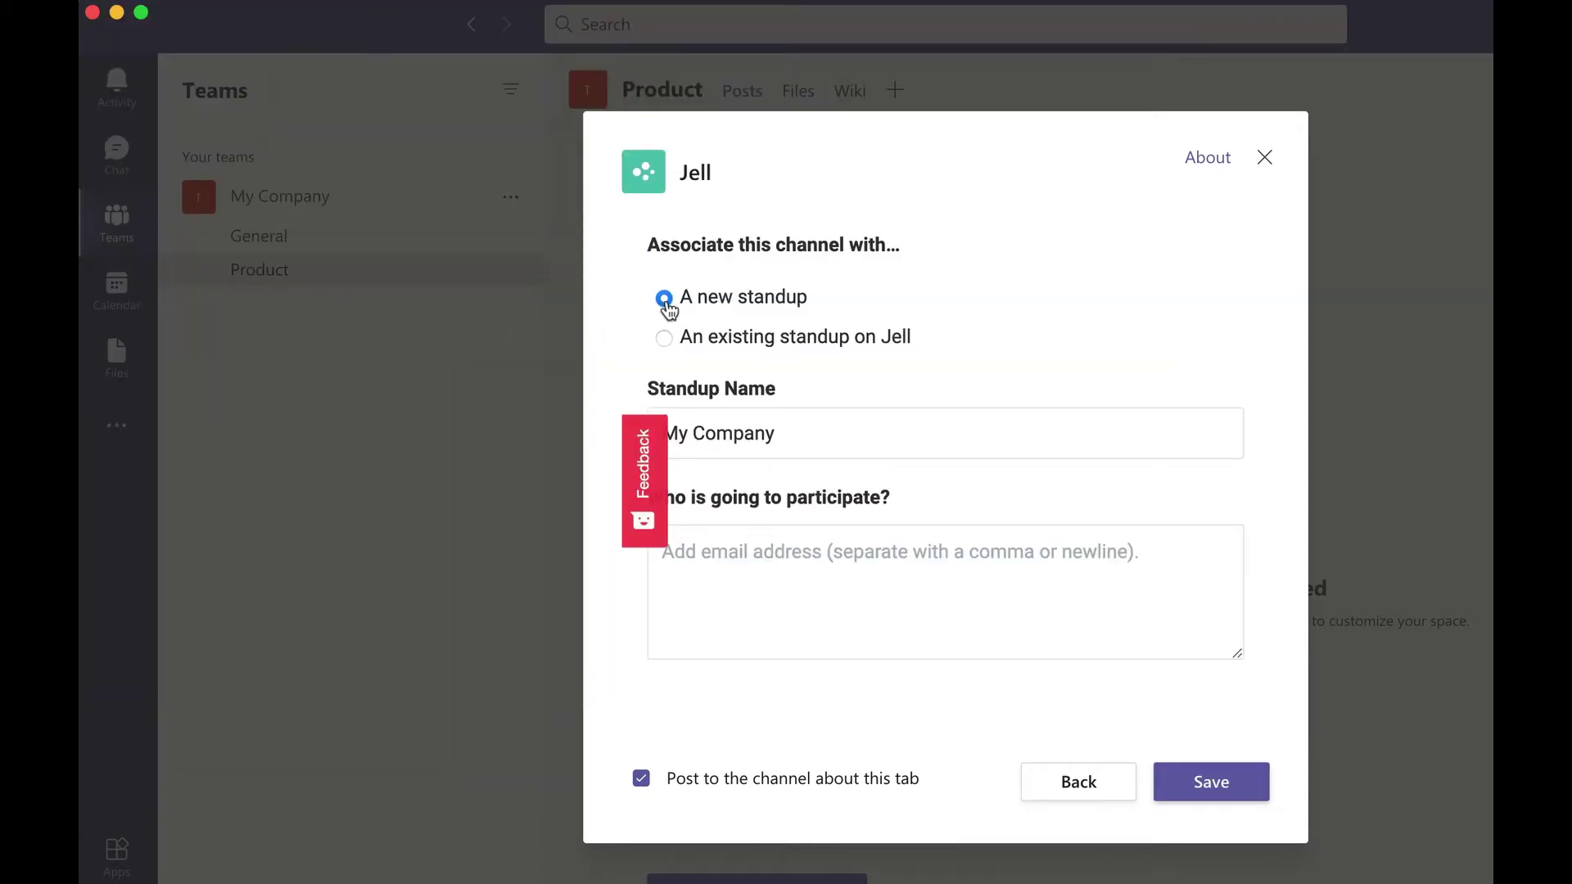
{"action": "triple_click", "coordinate": [762, 434]}
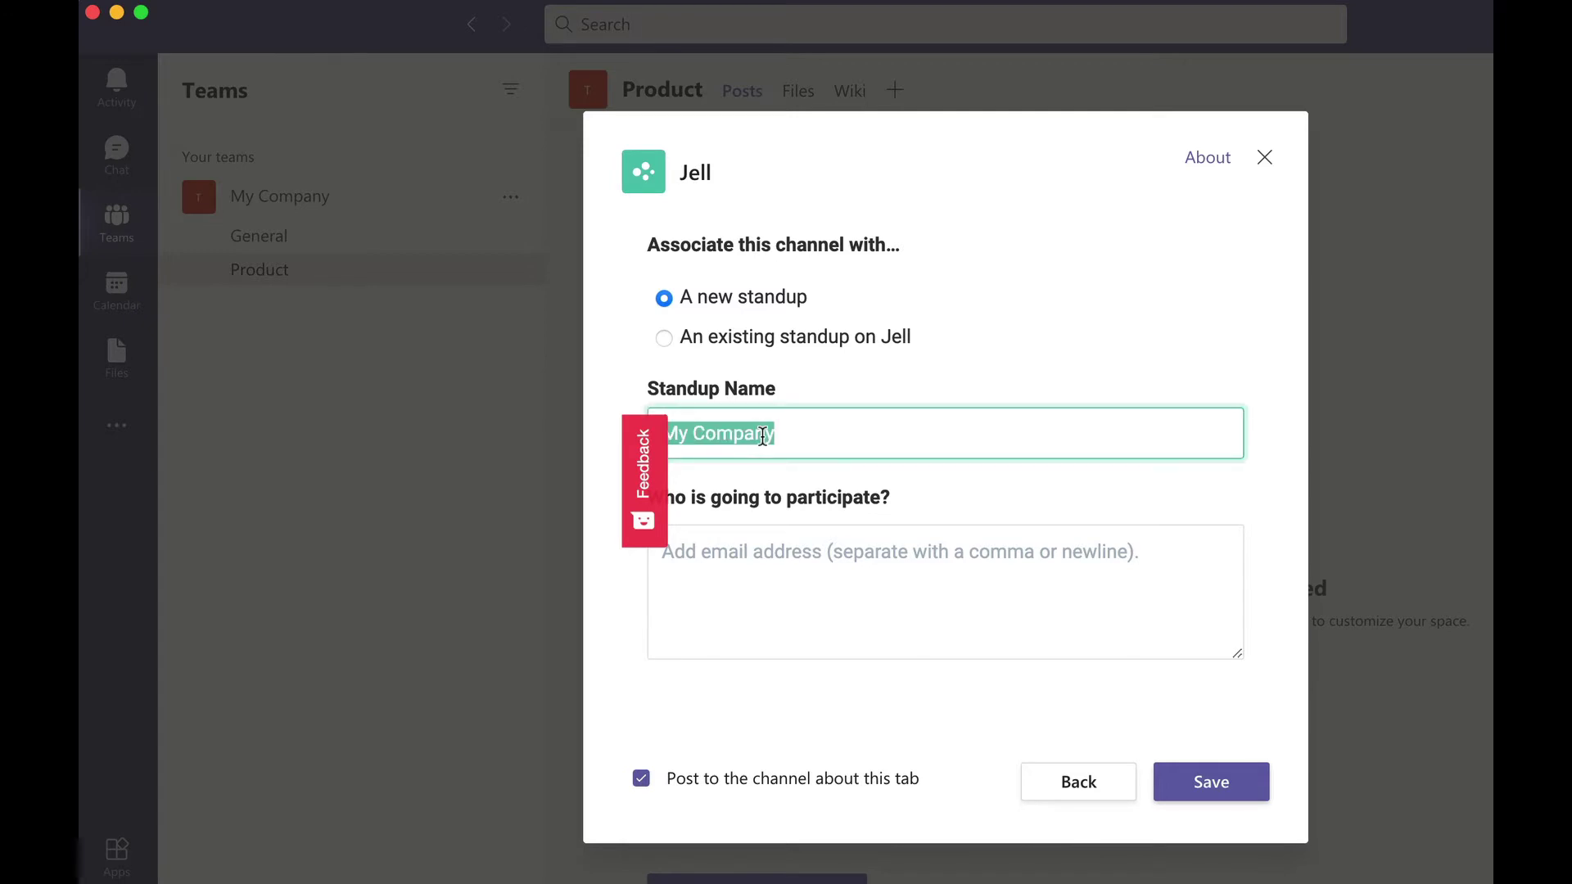
{"action": "type", "text": "Product Tea"}
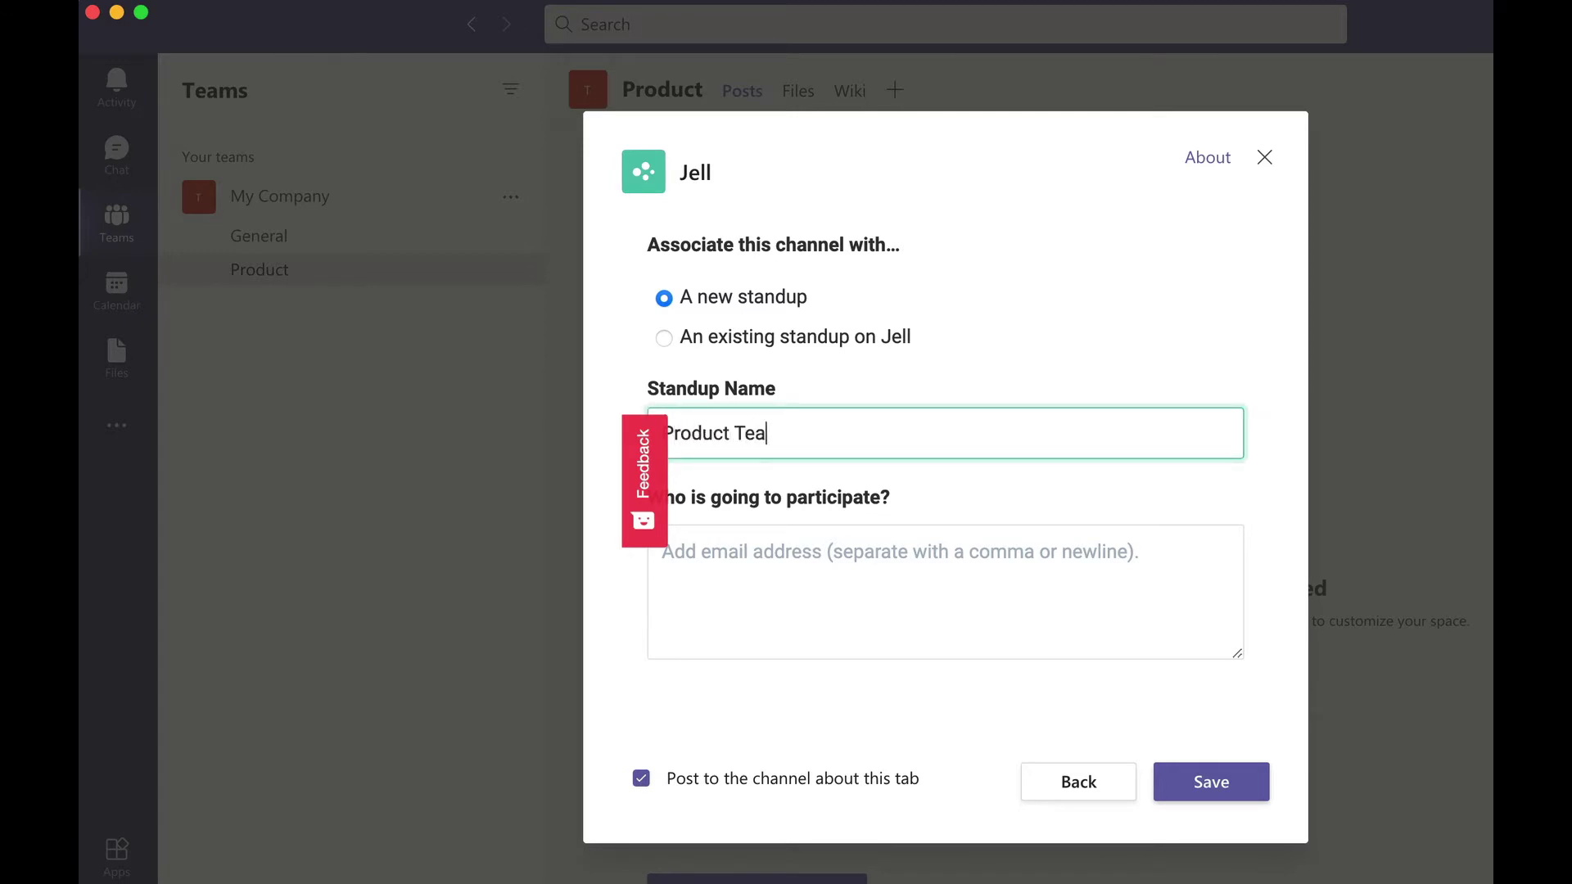
{"action": "type", "text": "m"}
Enter the two participants' e-mail addresses on separate lines and save the Jell tab.
{"action": "left_click", "coordinate": [770, 561]}
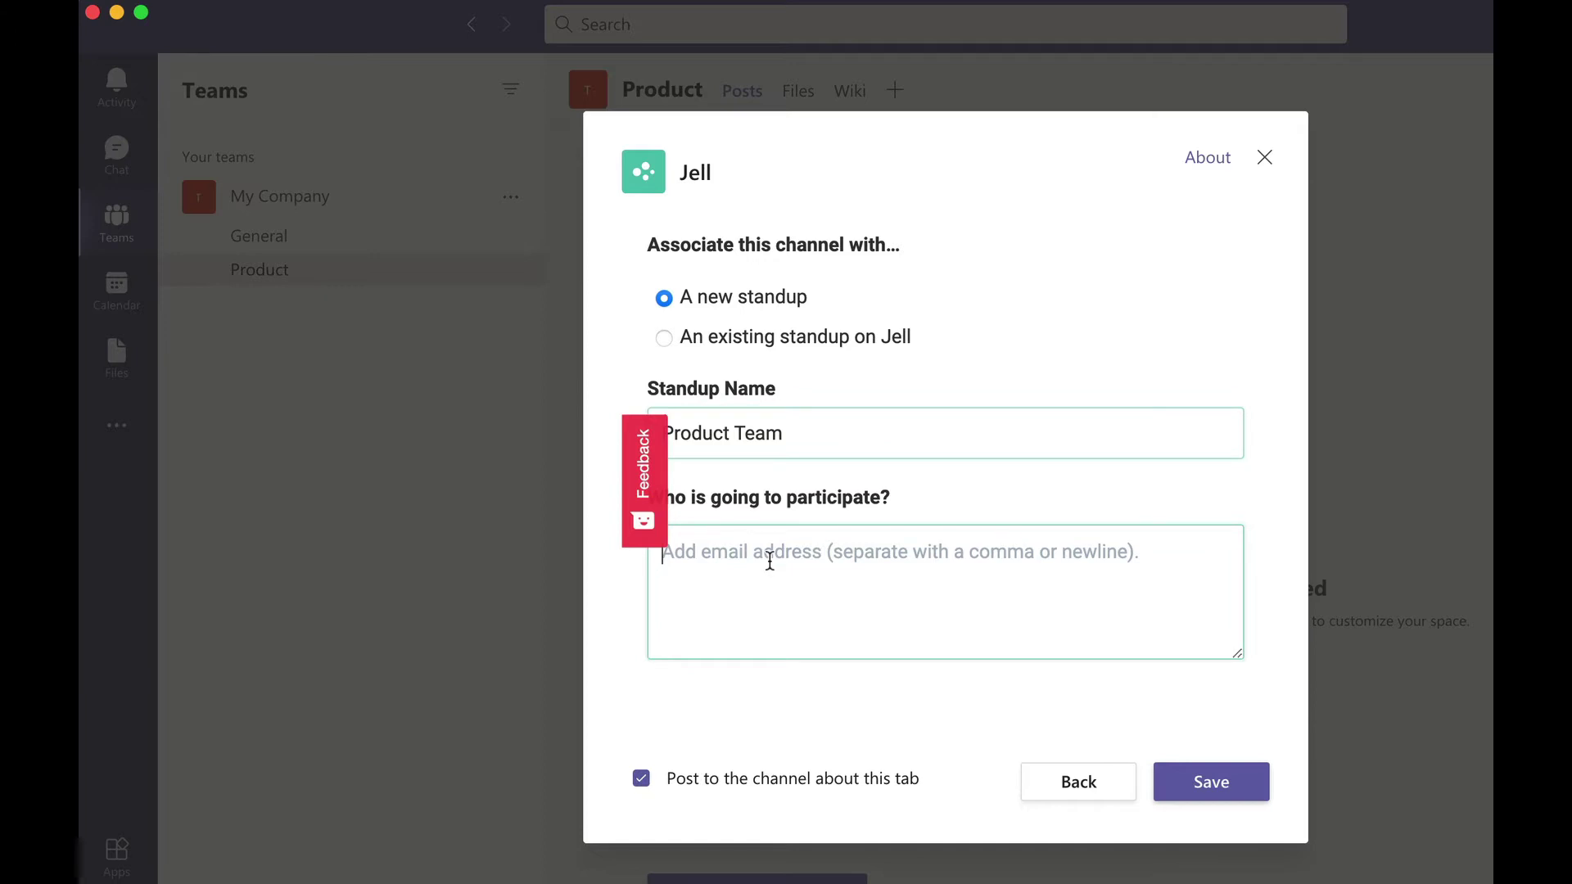
{"action": "type", "text": "bob"}
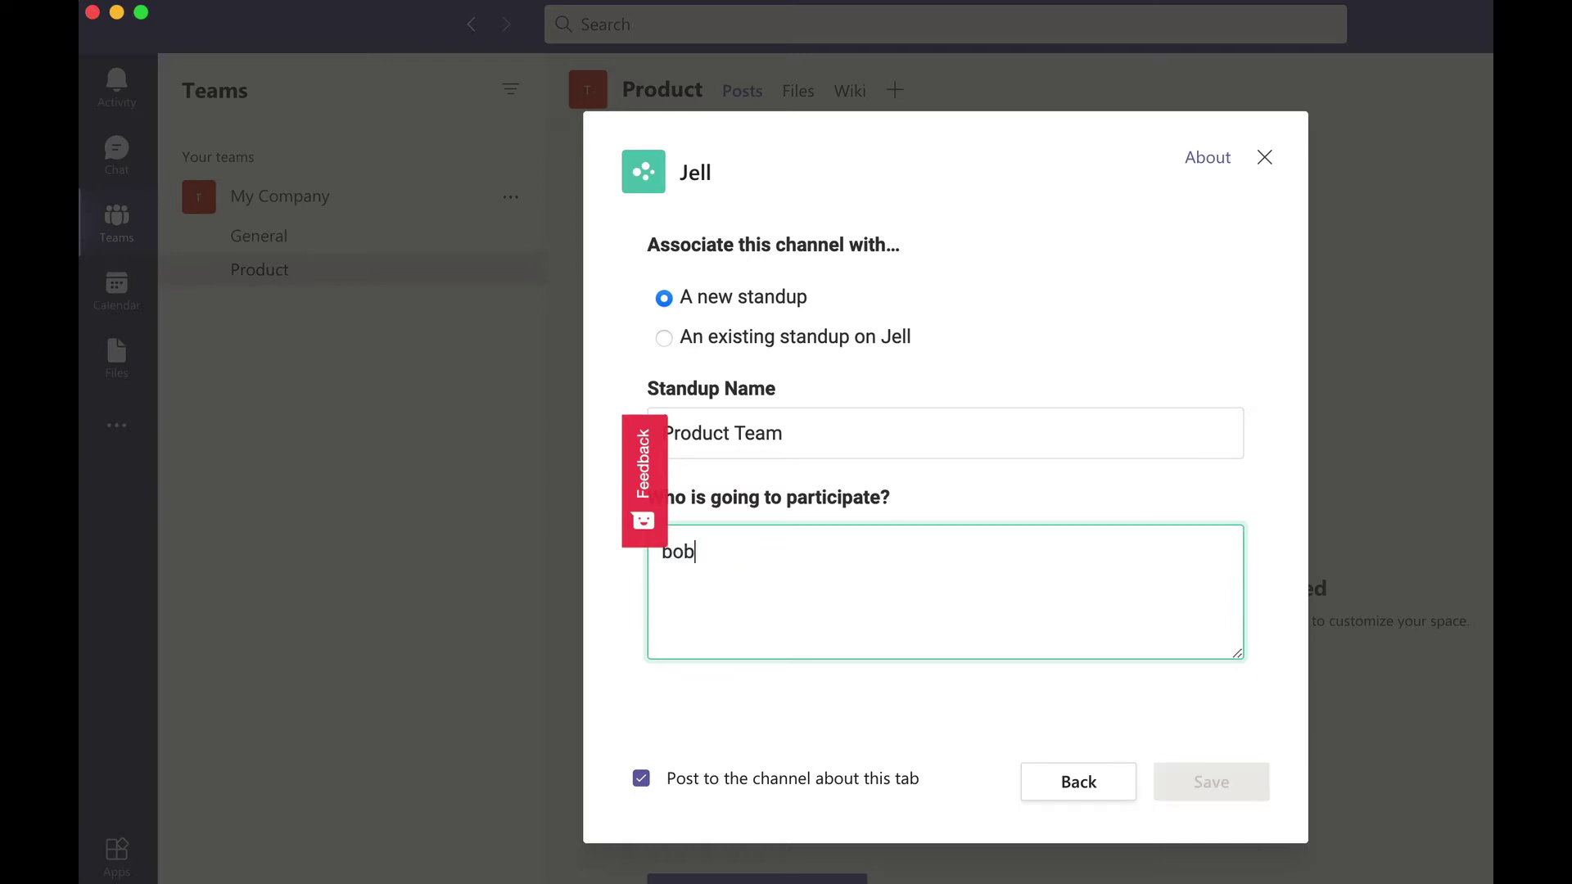
{"action": "type", "text": "@example.com"}
{"action": "key", "text": "Return"}
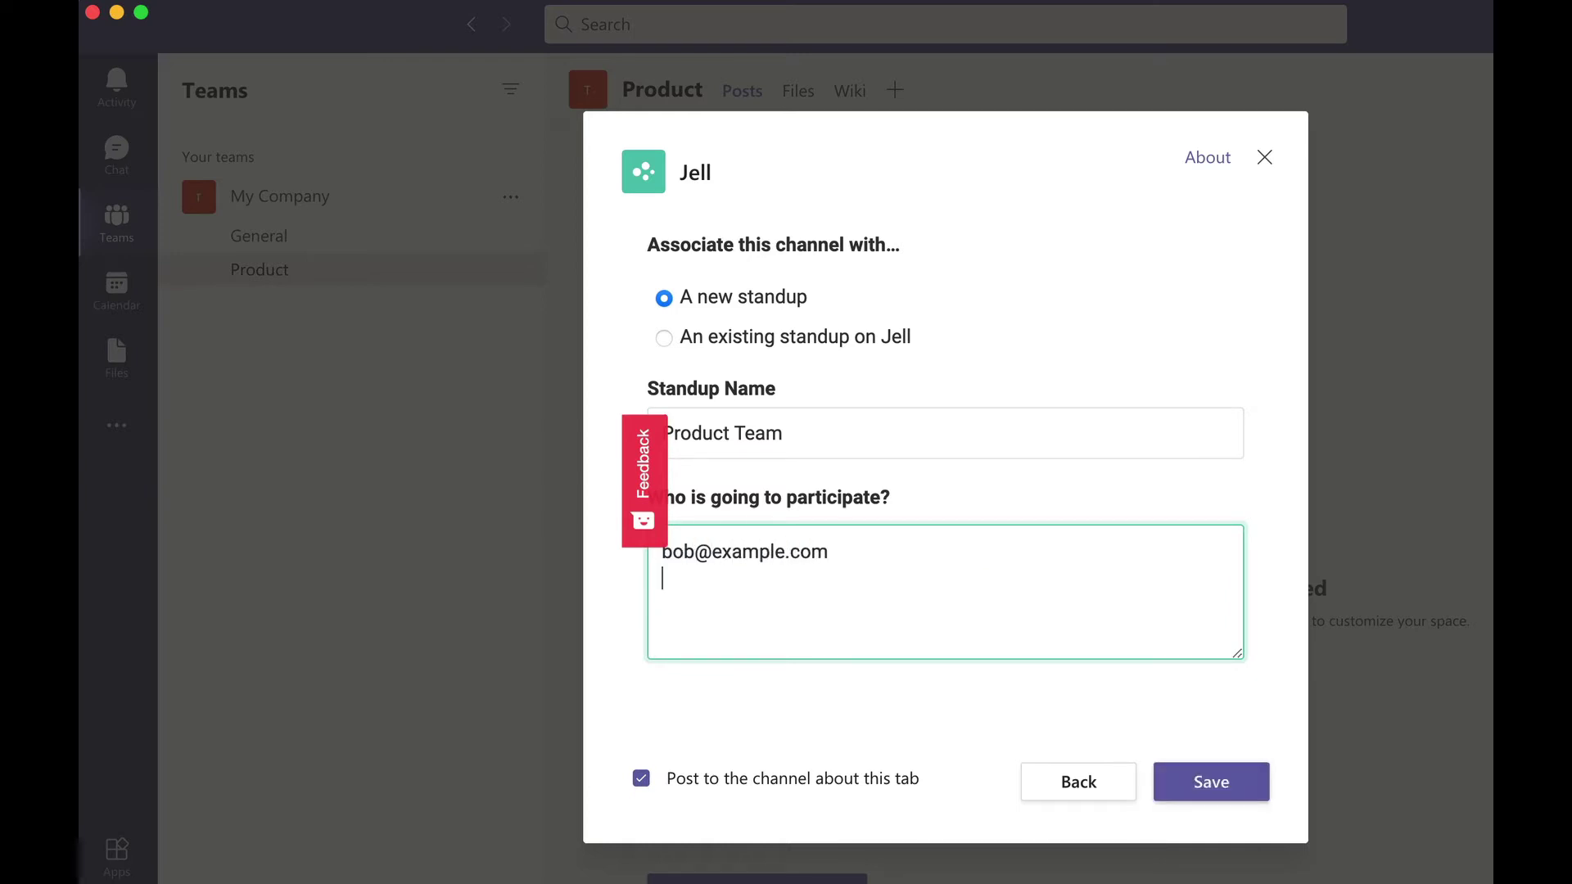
{"action": "type", "text": "mary@example"}
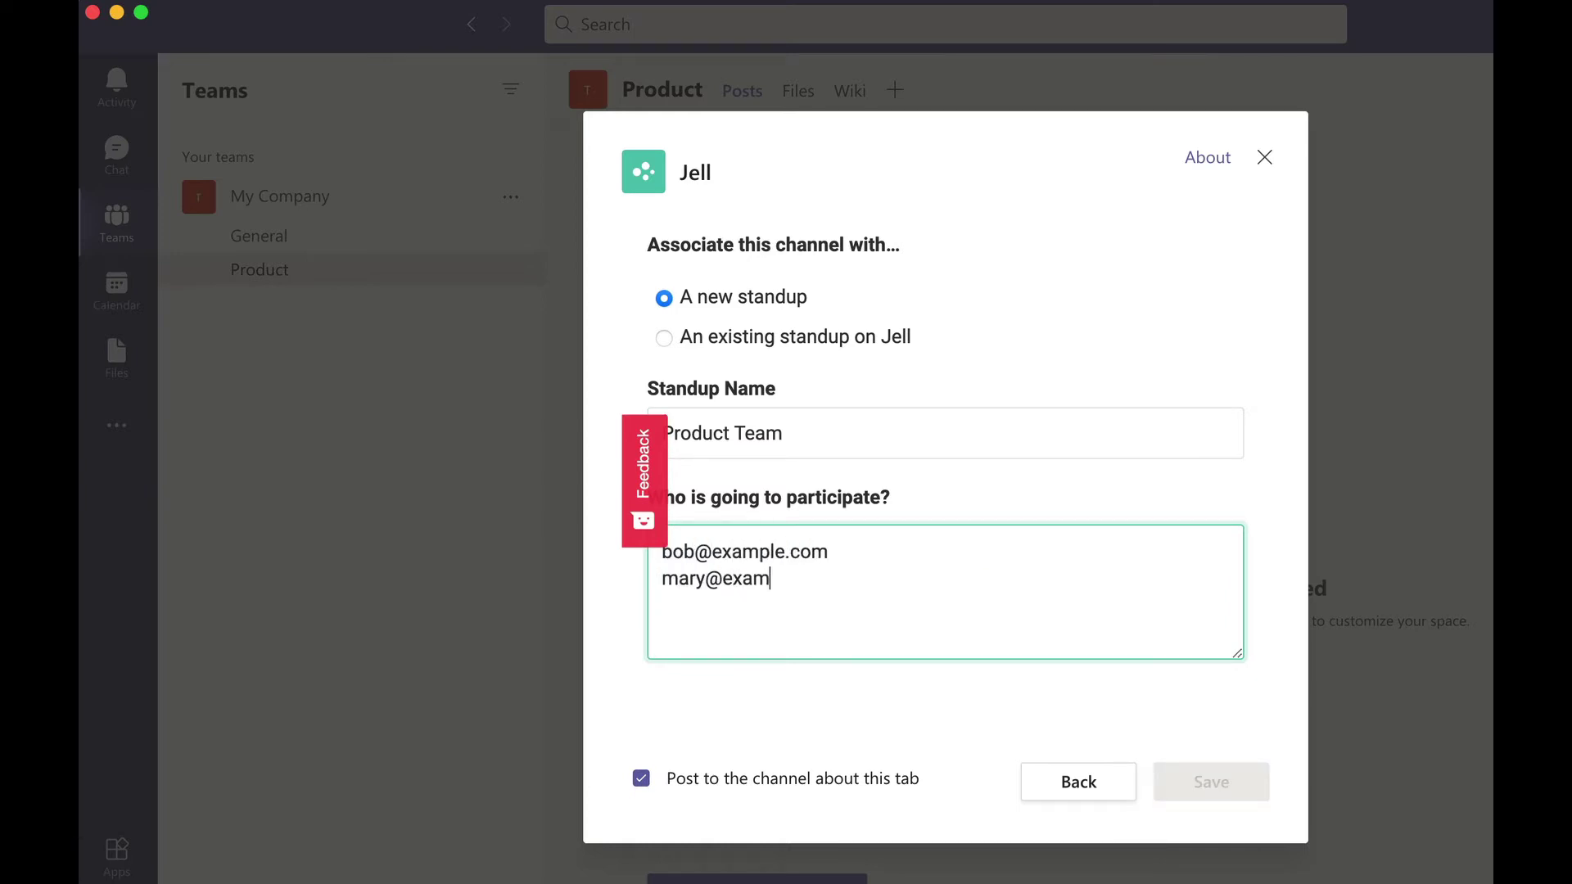
{"action": "key", "text": "BackSpace"}
{"action": "key", "text": "BackSpace"}
{"action": "type", "text": "le.com"}
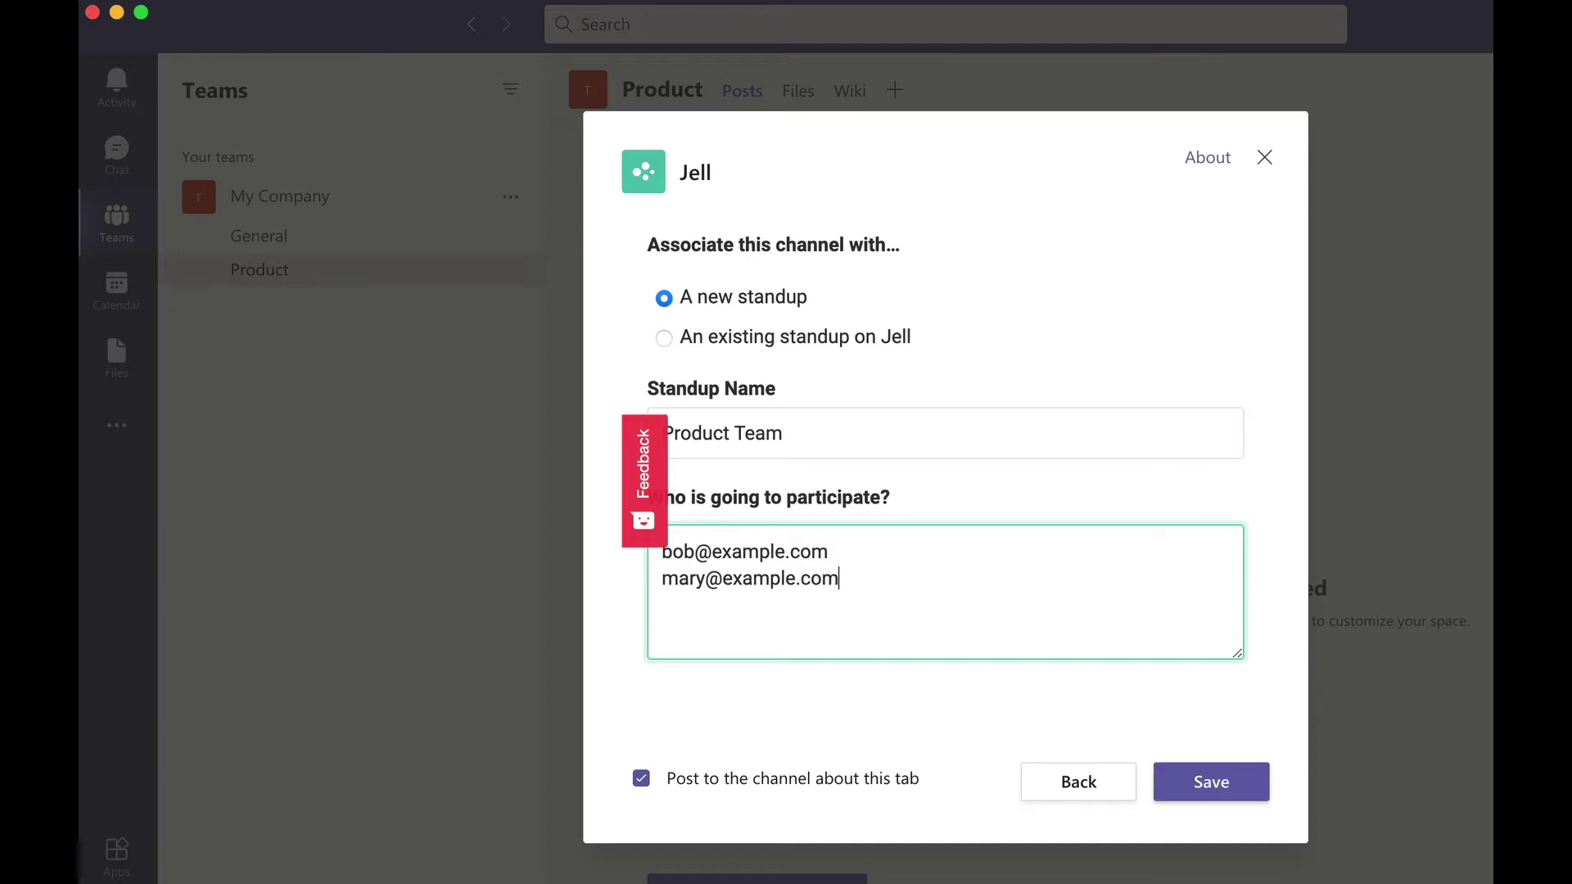
{"action": "left_click", "coordinate": [1215, 794]}
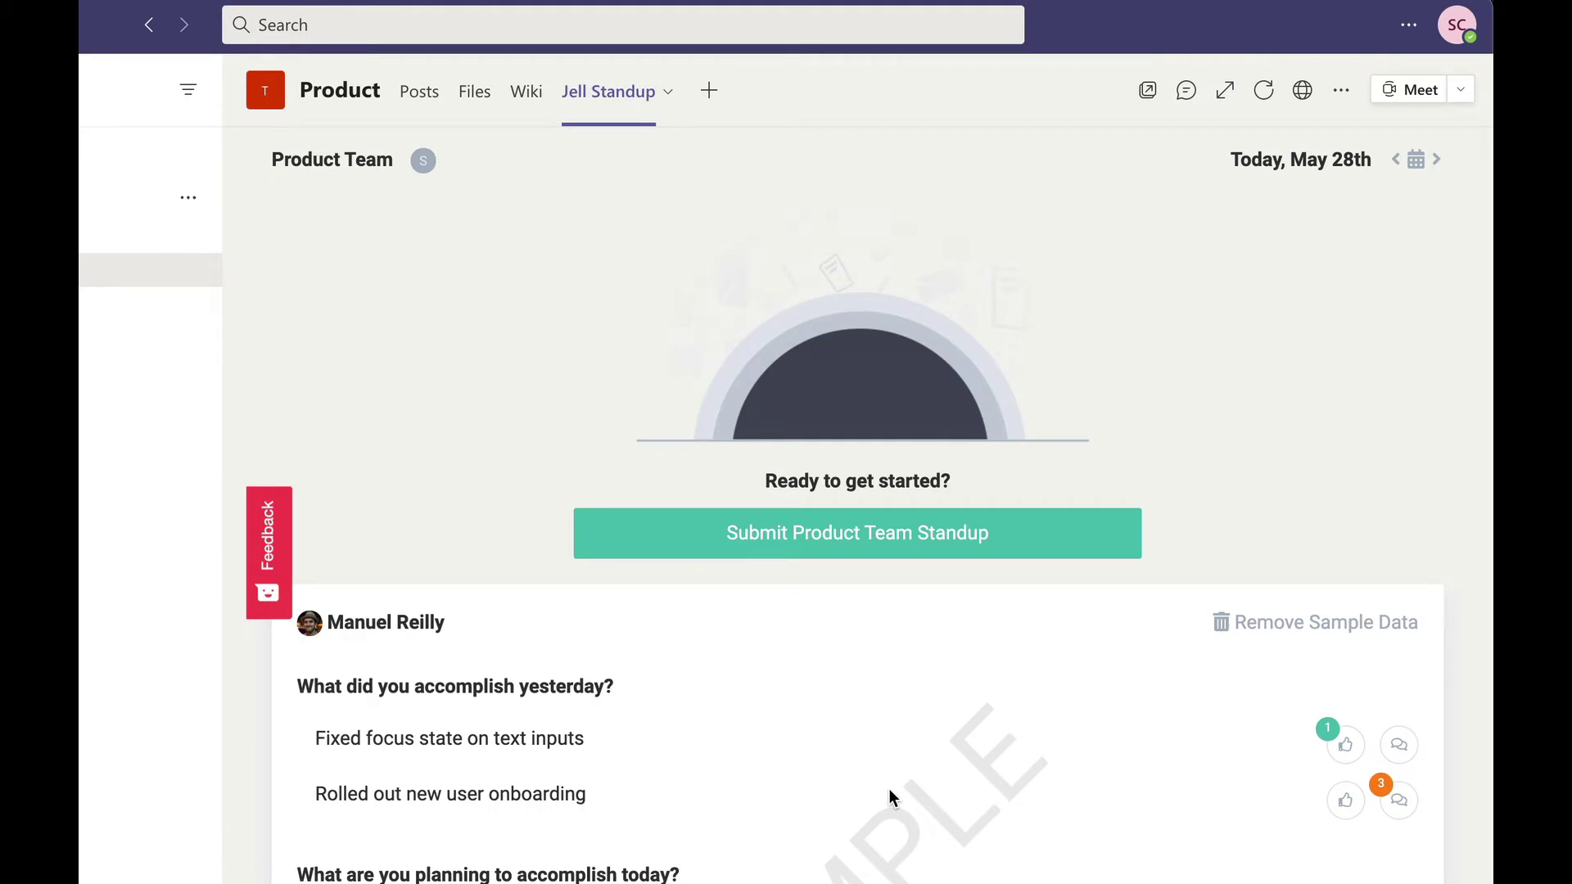
{"action": "scroll", "coordinate": [891, 792], "scroll_direction": "down", "scroll_amount": 3}
{"action": "scroll", "coordinate": [891, 794], "scroll_direction": "down", "scroll_amount": 2}
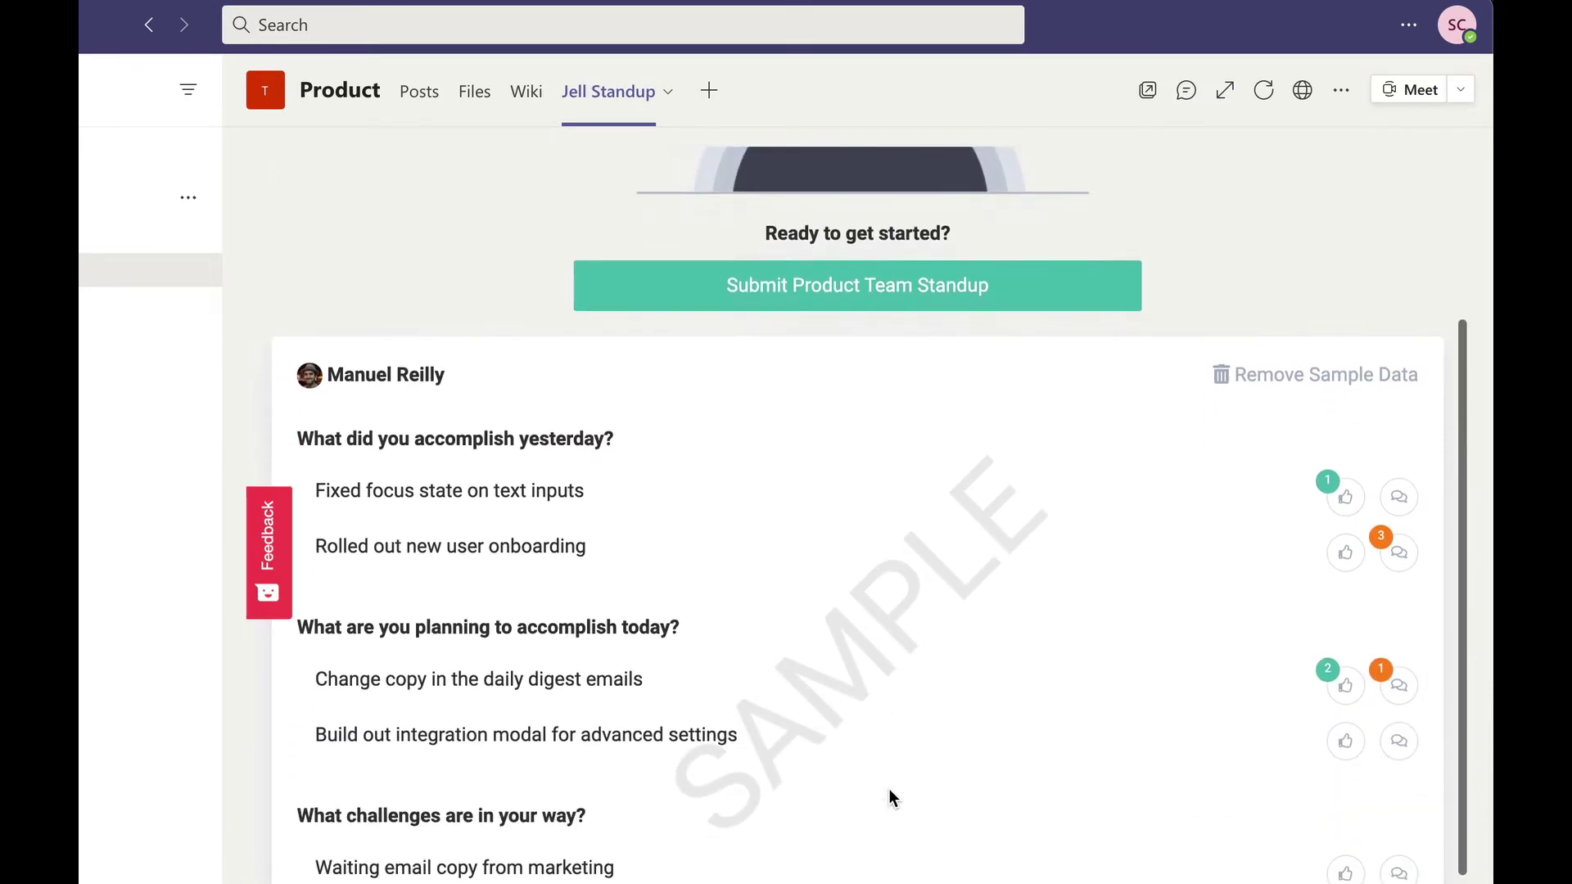
{"action": "scroll", "coordinate": [889, 795], "scroll_direction": "up", "scroll_amount": 5}
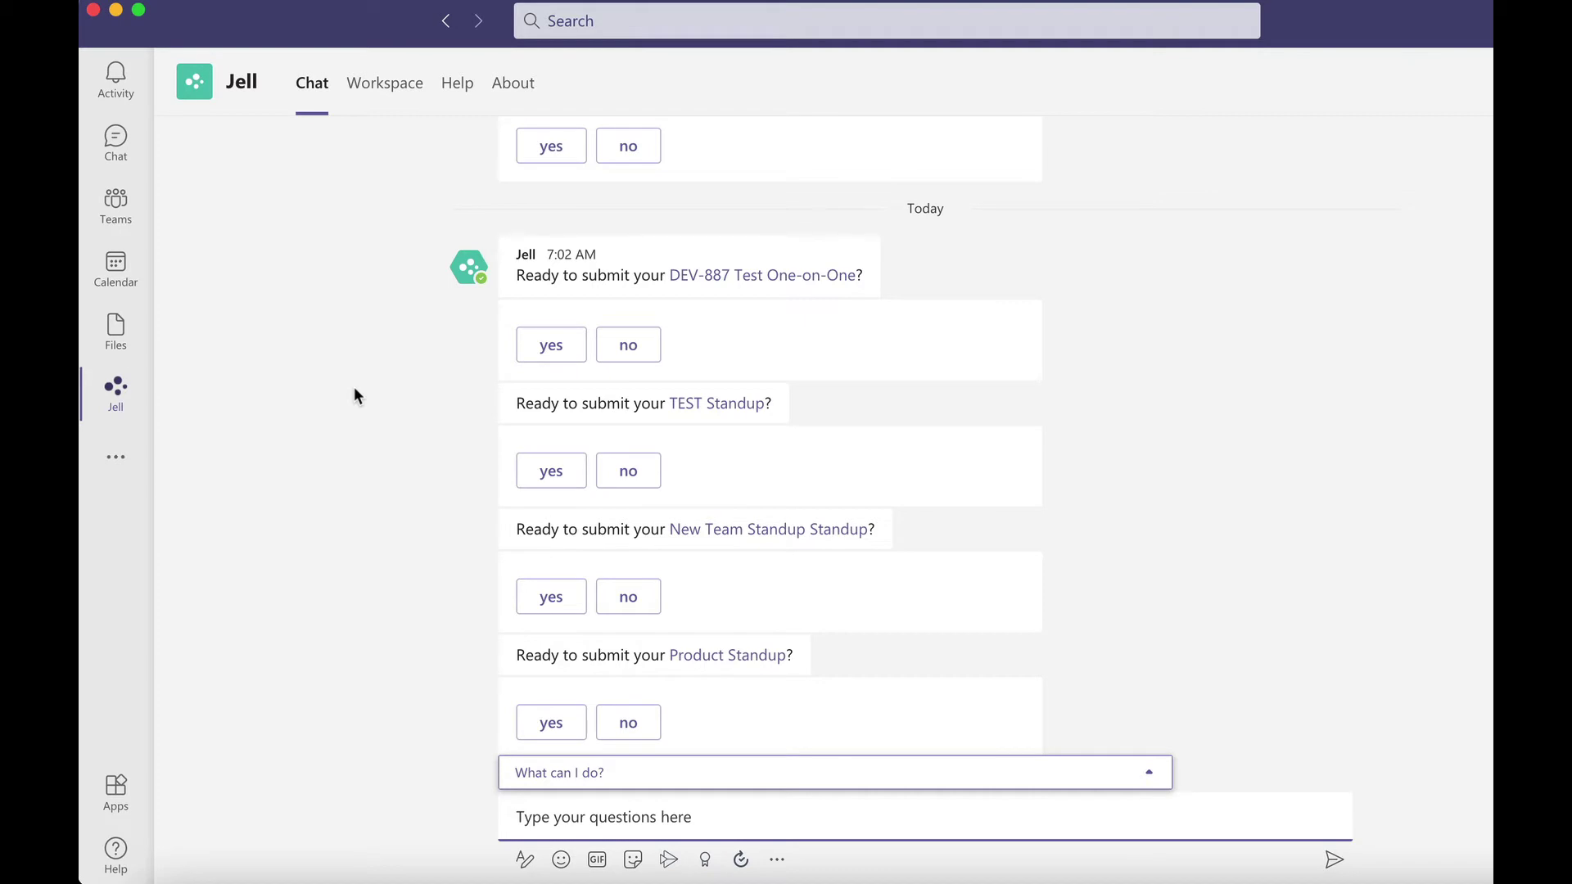
Open the Jell standup in the Test team's General channel and start submitting the Product standup.
{"action": "left_click", "coordinate": [116, 205]}
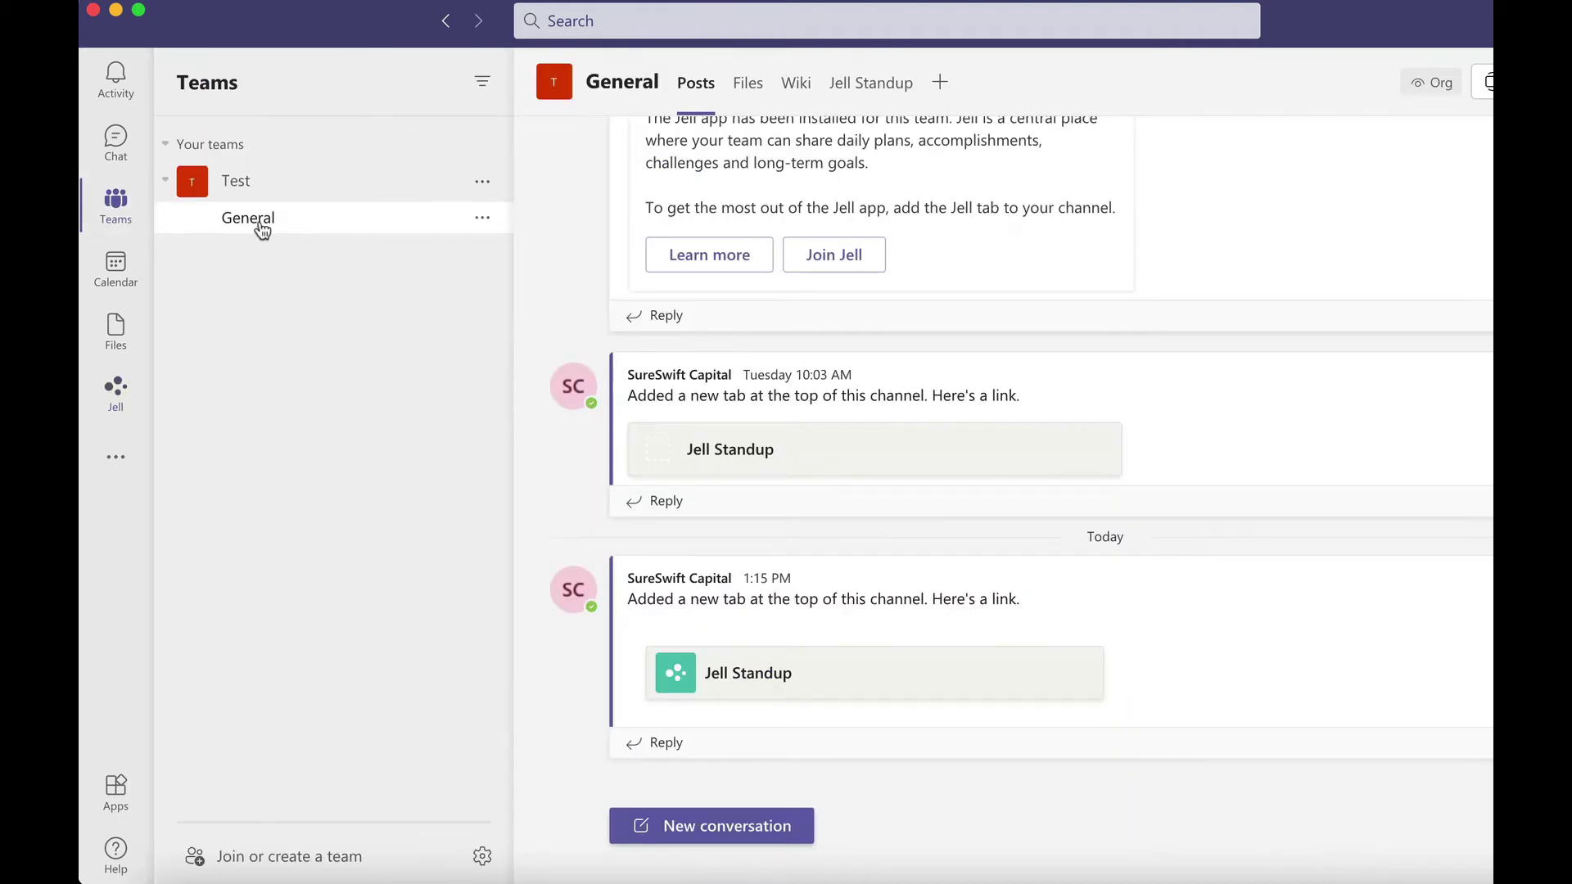
{"action": "left_click", "coordinate": [885, 85]}
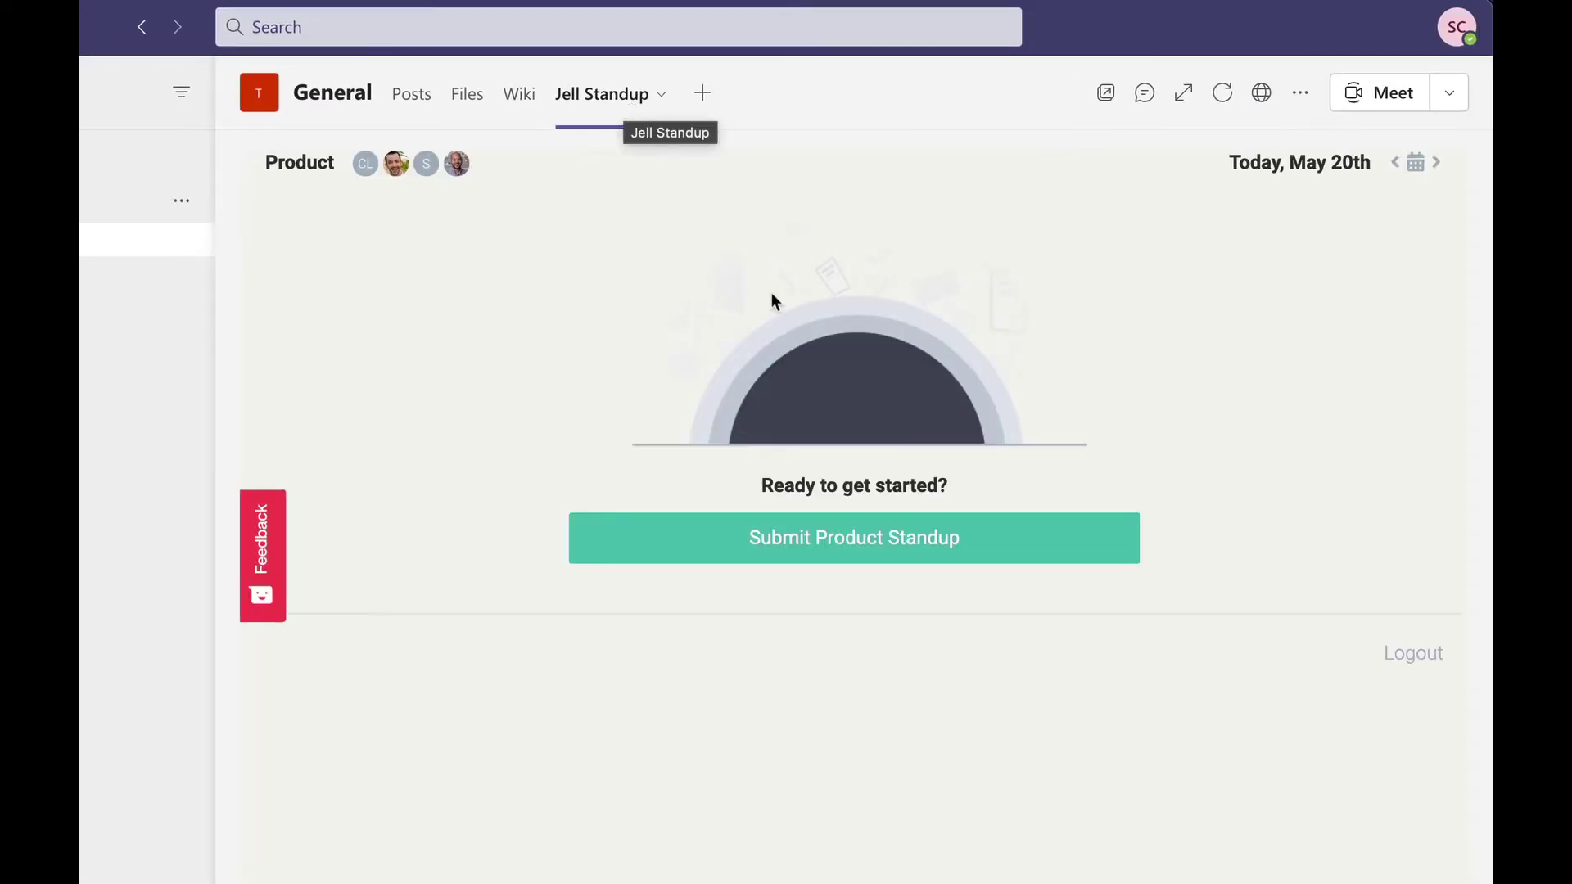
{"action": "left_click", "coordinate": [858, 560]}
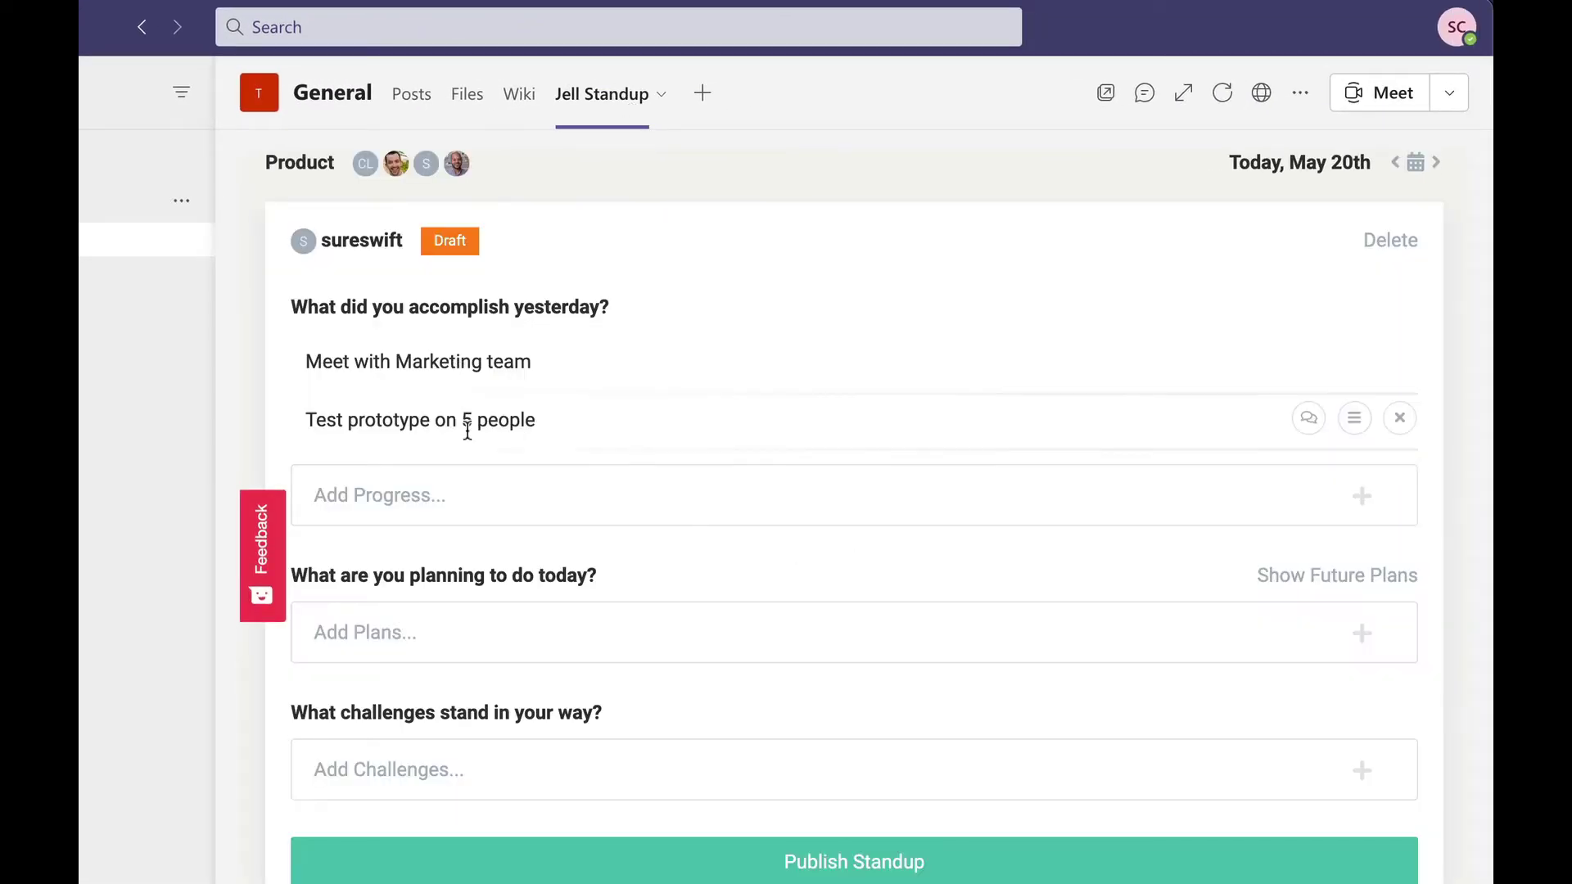
Add the plans "Review new integration specs" and "Meet with developers" for today.
{"action": "left_click", "coordinate": [449, 632]}
{"action": "type", "text": "Review n"}
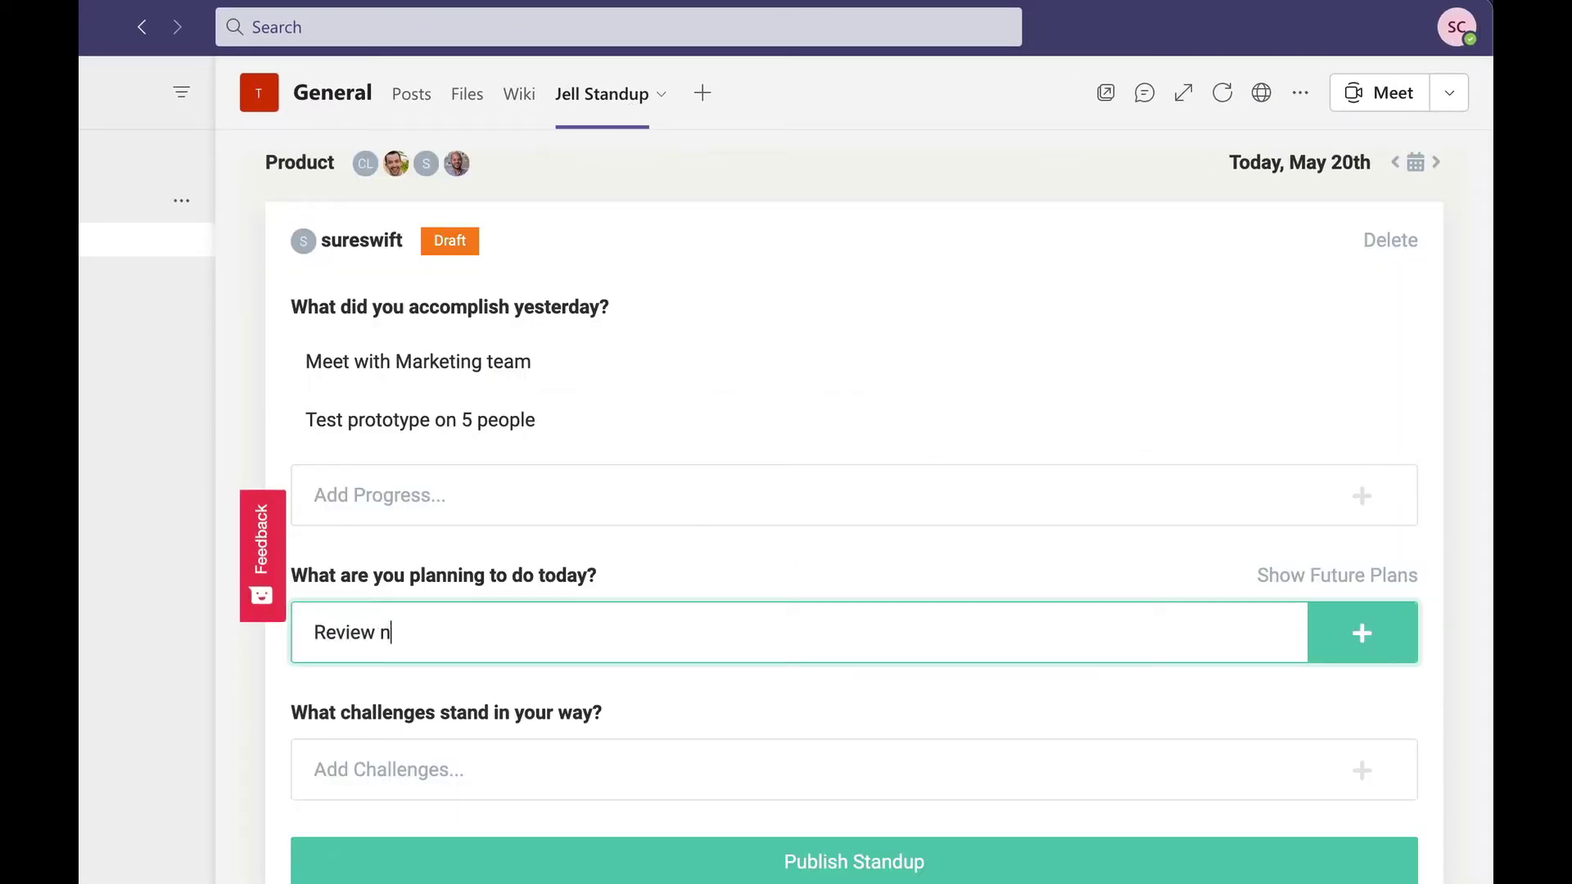
{"action": "type", "text": "ew integration specs"}
{"action": "key", "text": "Return"}
{"action": "type", "text": "Mee"}
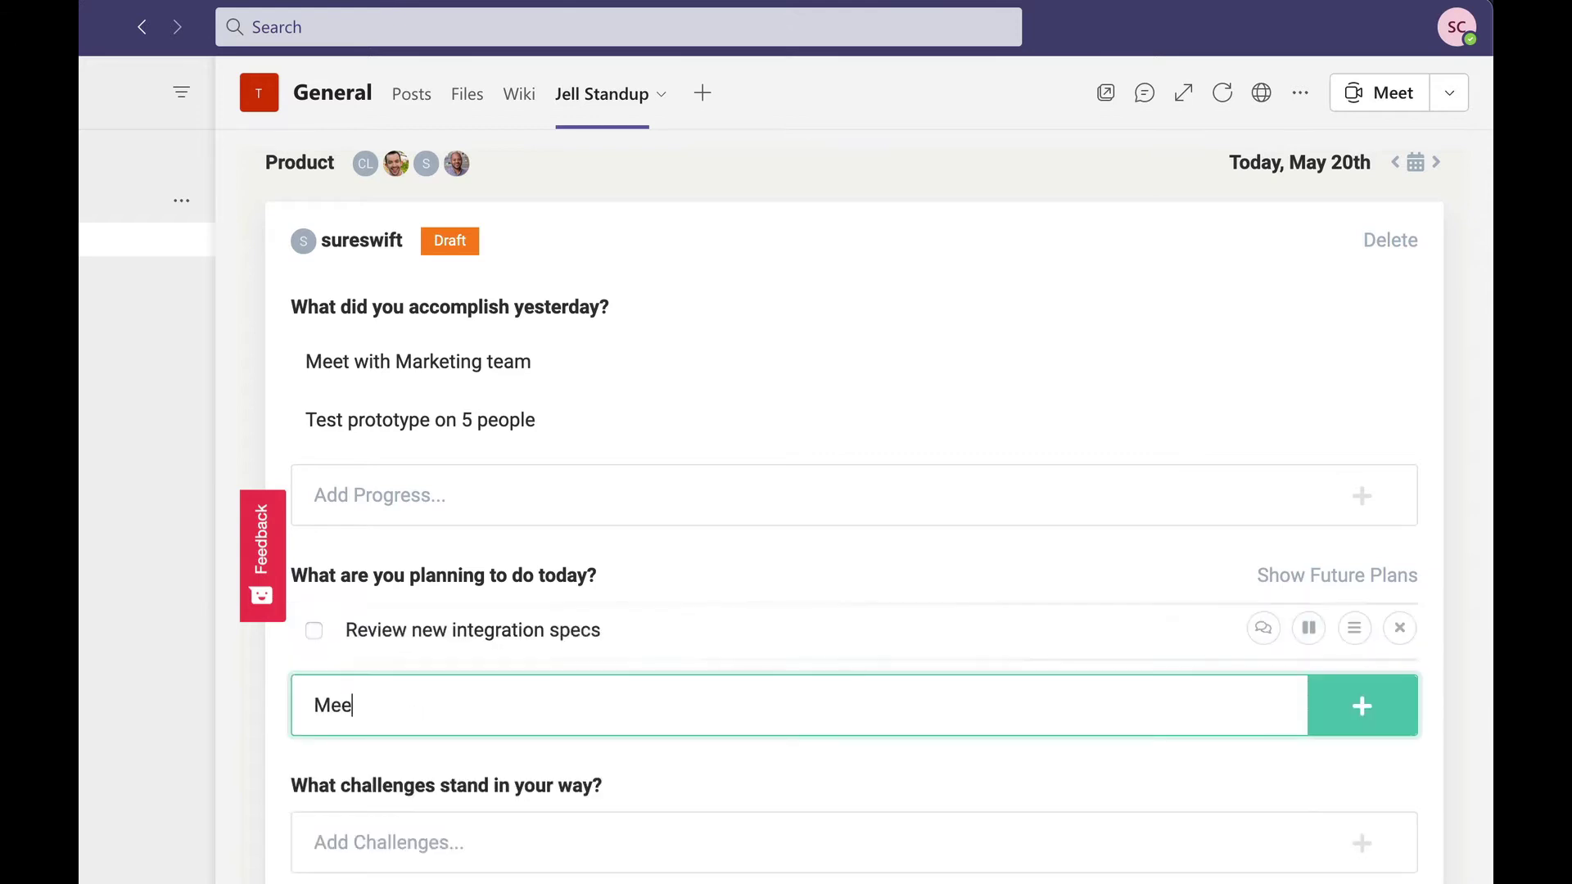
{"action": "type", "text": "t with developers"}
{"action": "key", "text": "Return"}
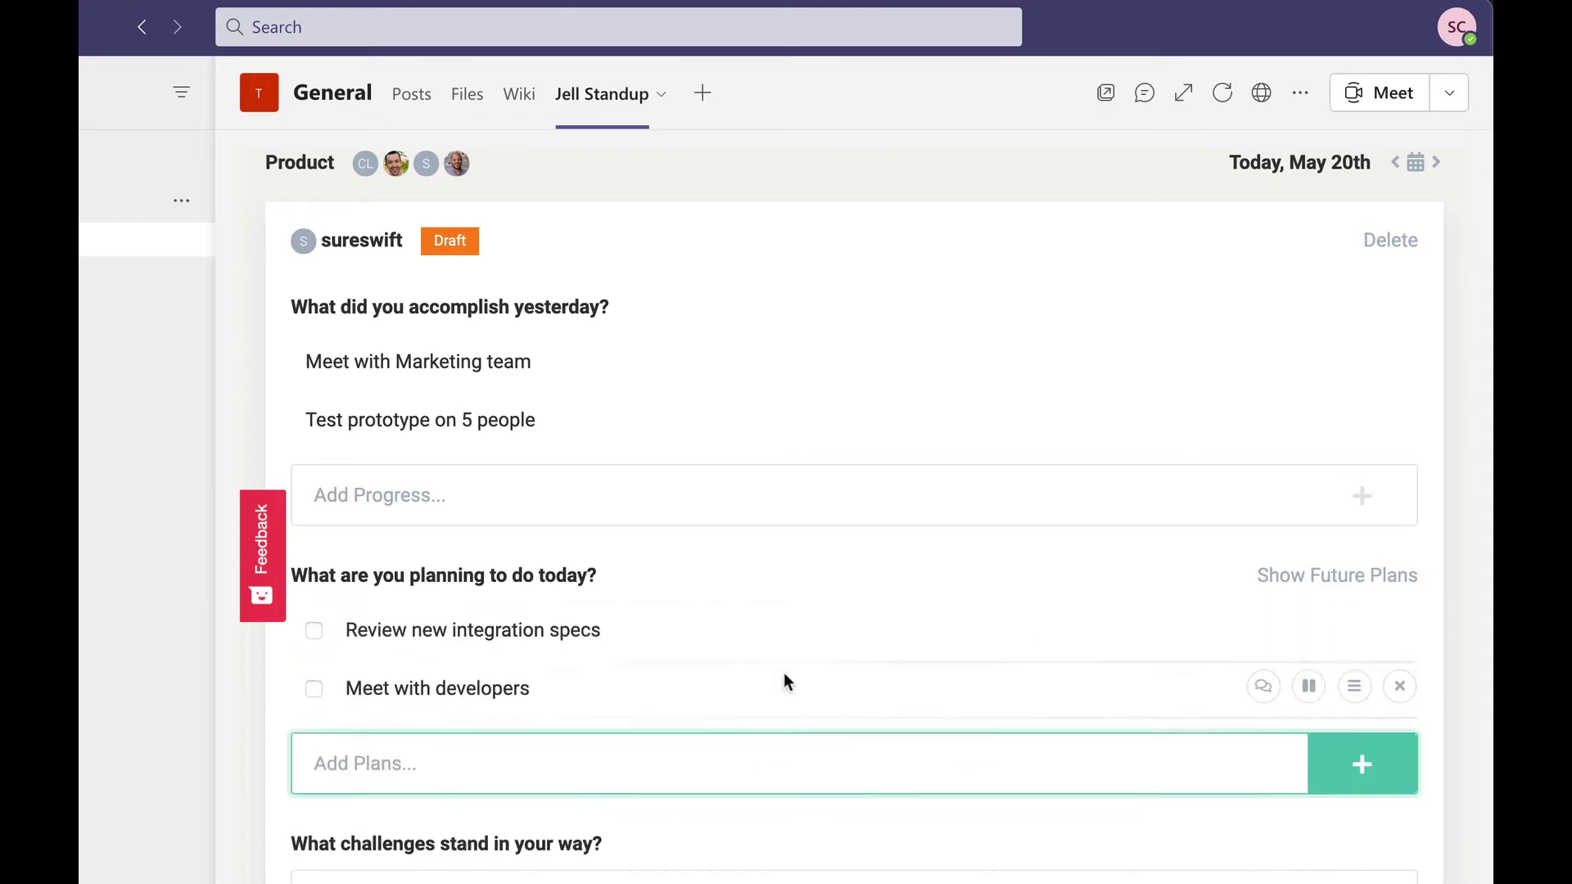
Add "none! let's do this" as the answer about challenges.
{"action": "key", "text": "Tab"}
{"action": "type", "text": "none! let's do this"}
{"action": "key", "text": "Return"}
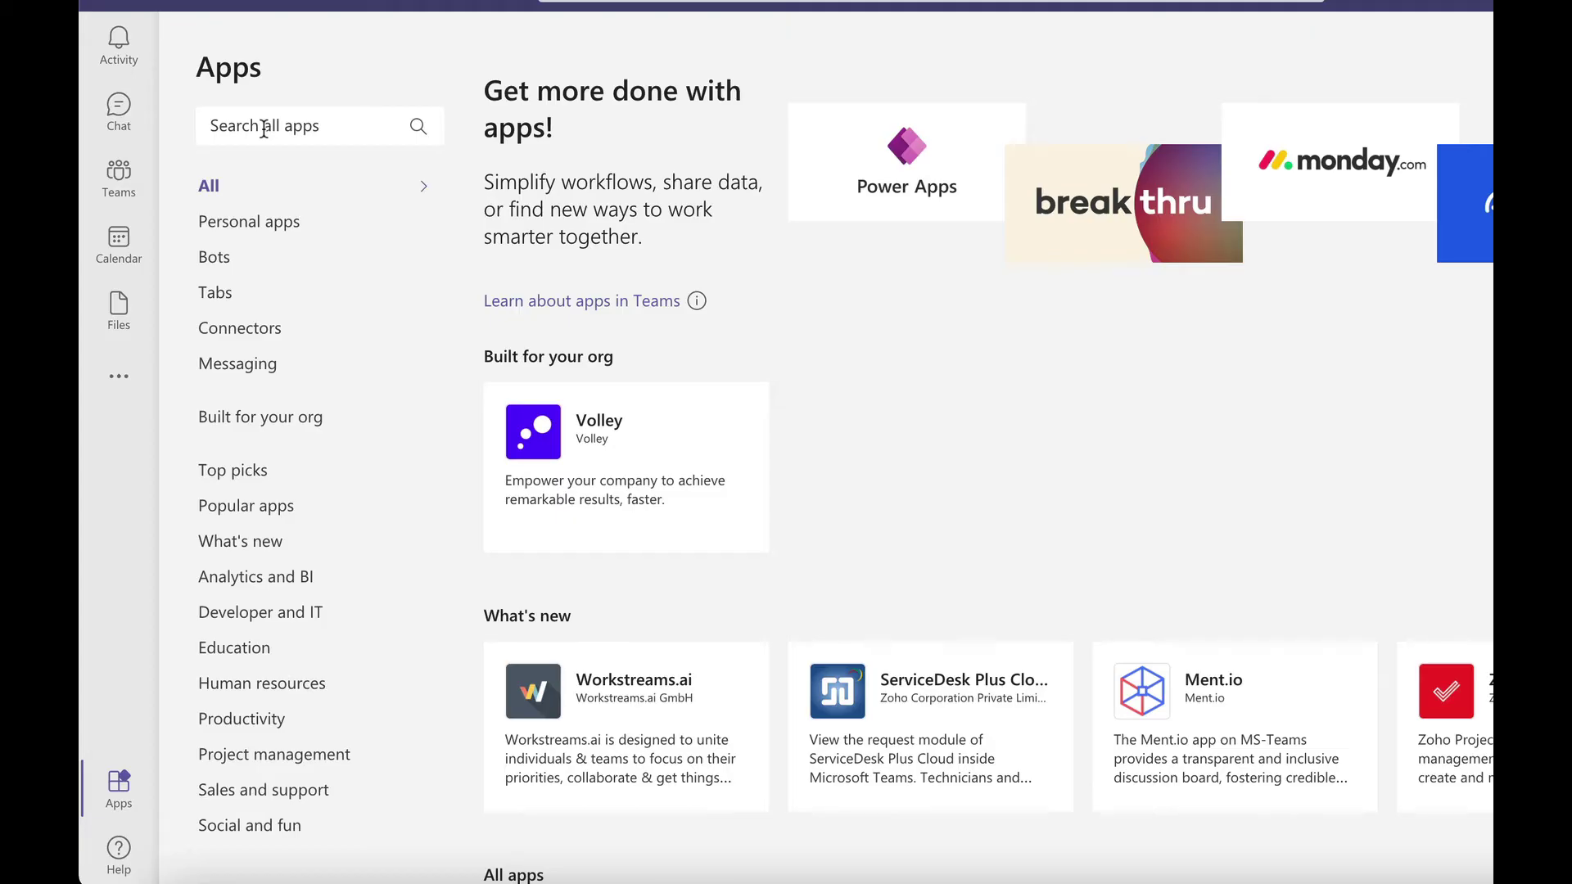
Search all apps for jell and choose to add the Jell app to a team.
{"action": "left_click", "coordinate": [264, 129]}
{"action": "type", "text": "jell"}
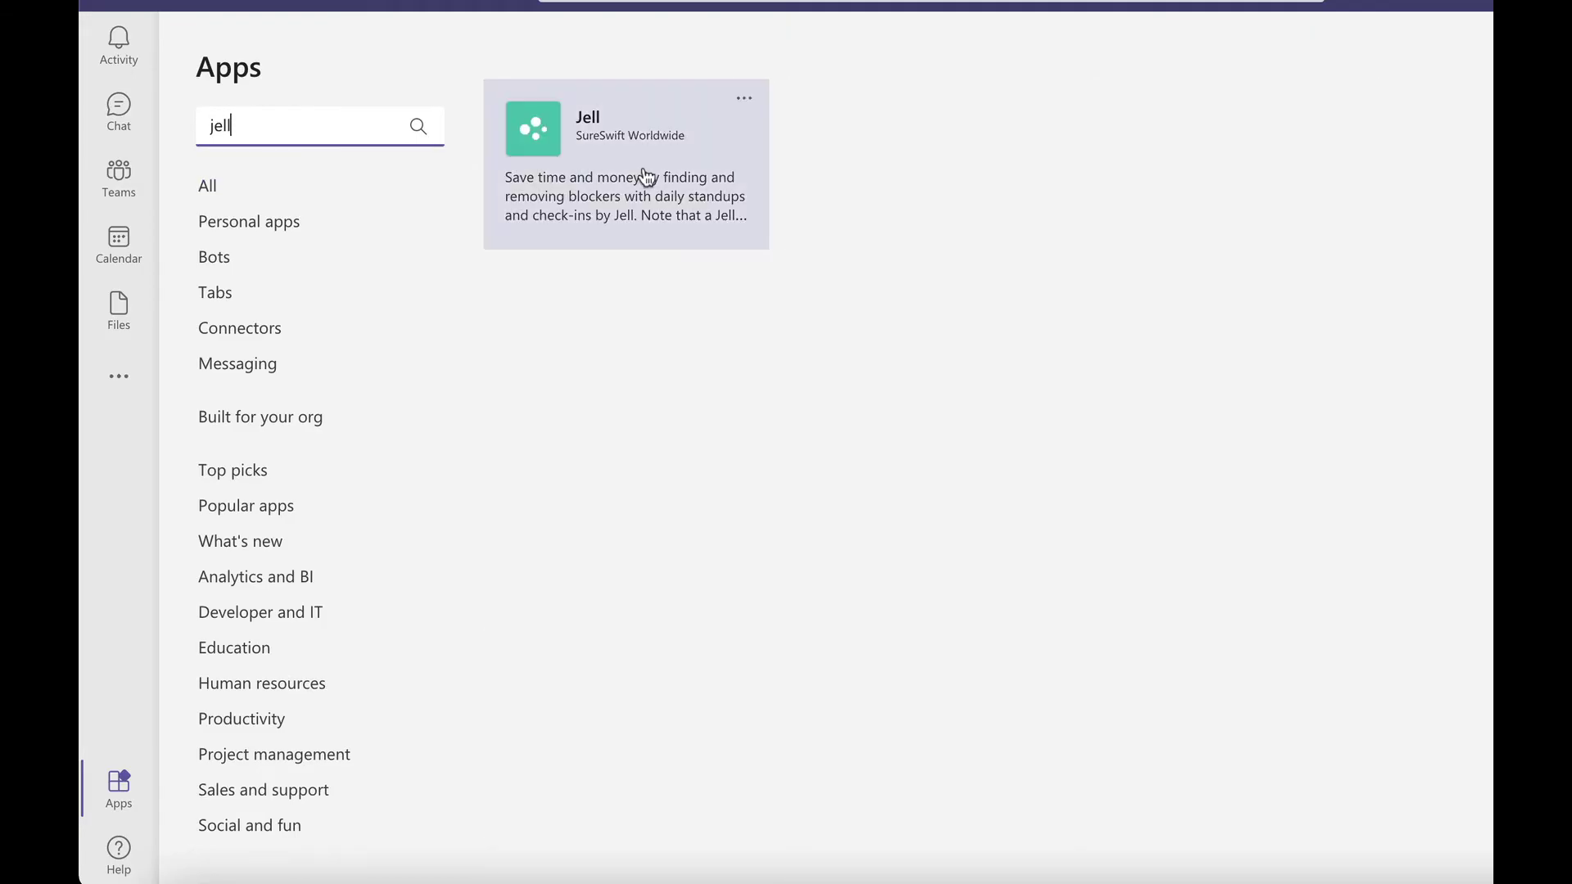
{"action": "left_click", "coordinate": [647, 177]}
{"action": "left_click", "coordinate": [695, 185]}
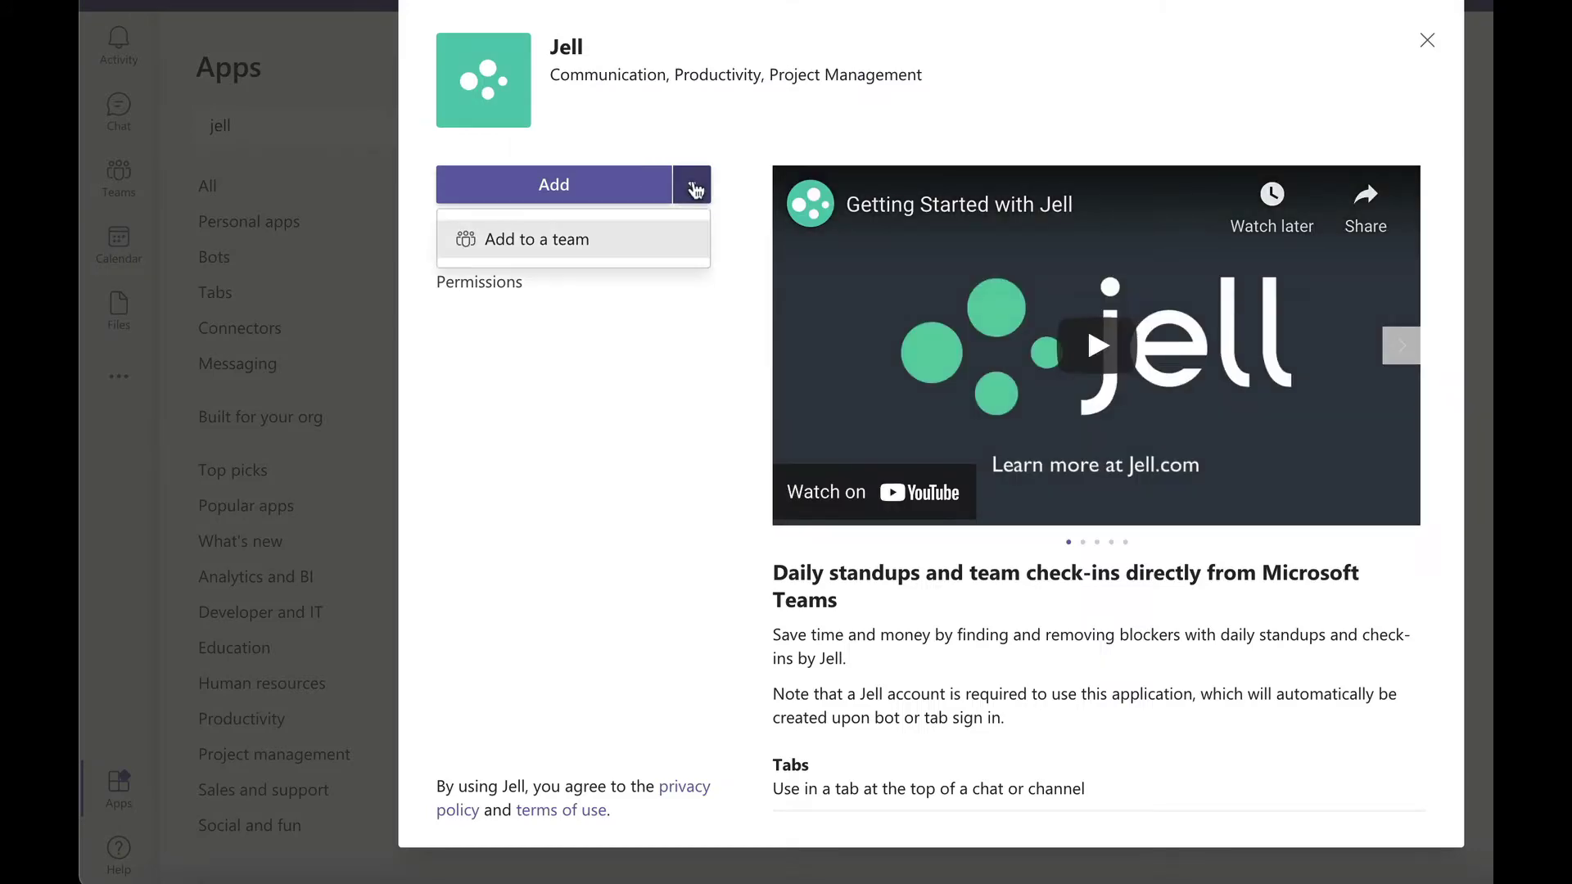
{"action": "left_click", "coordinate": [538, 242]}
Select the Test team's General channel for Jell and set it up as a bot.
{"action": "left_click", "coordinate": [628, 422]}
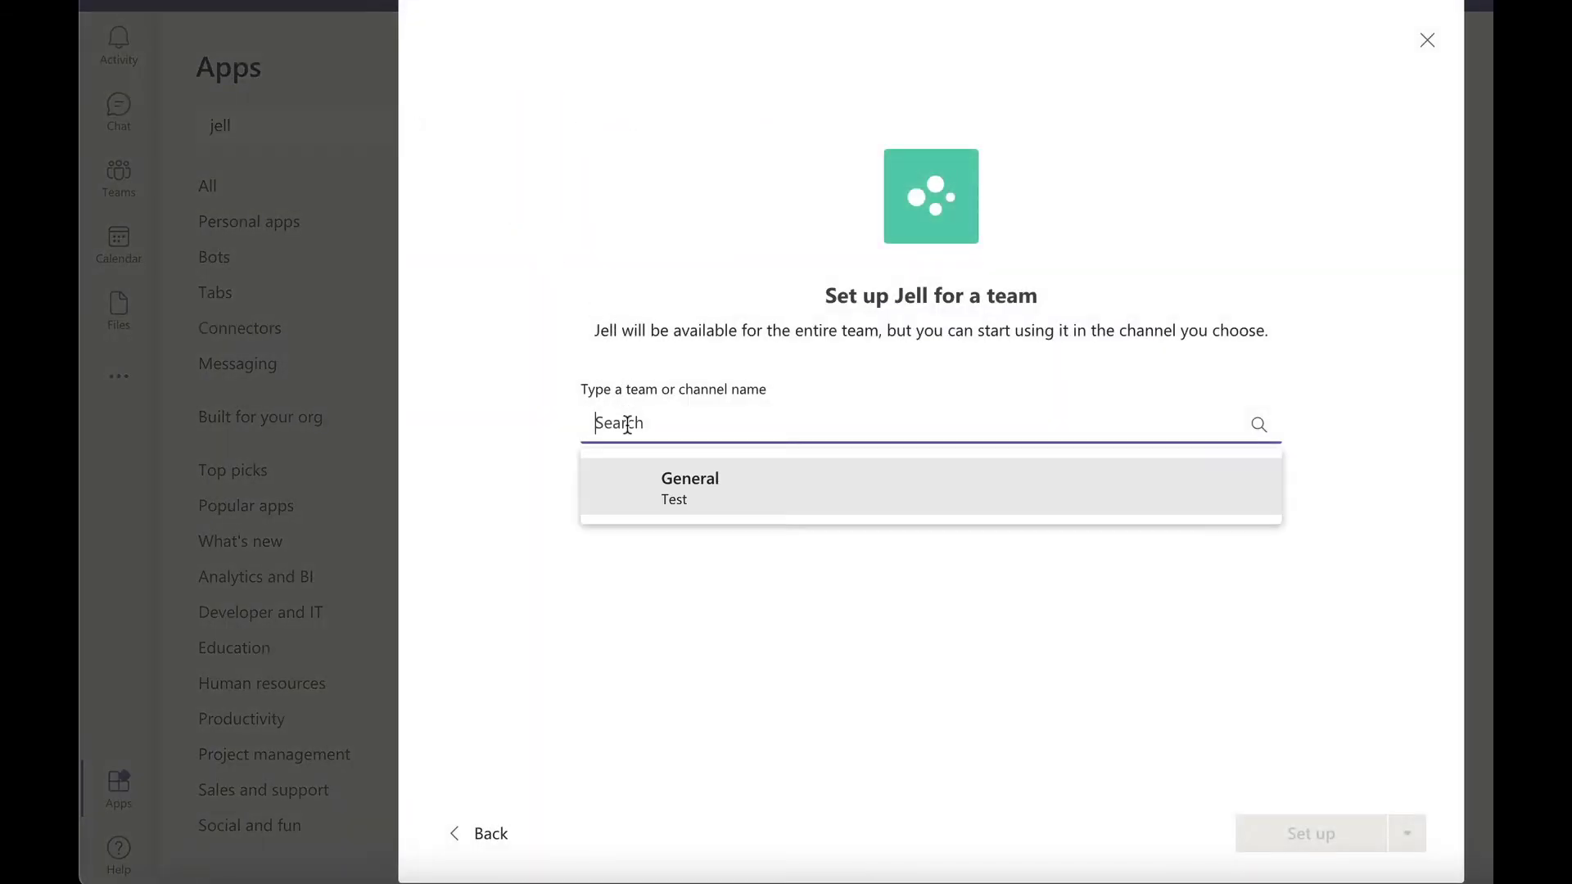
{"action": "left_click", "coordinate": [709, 496]}
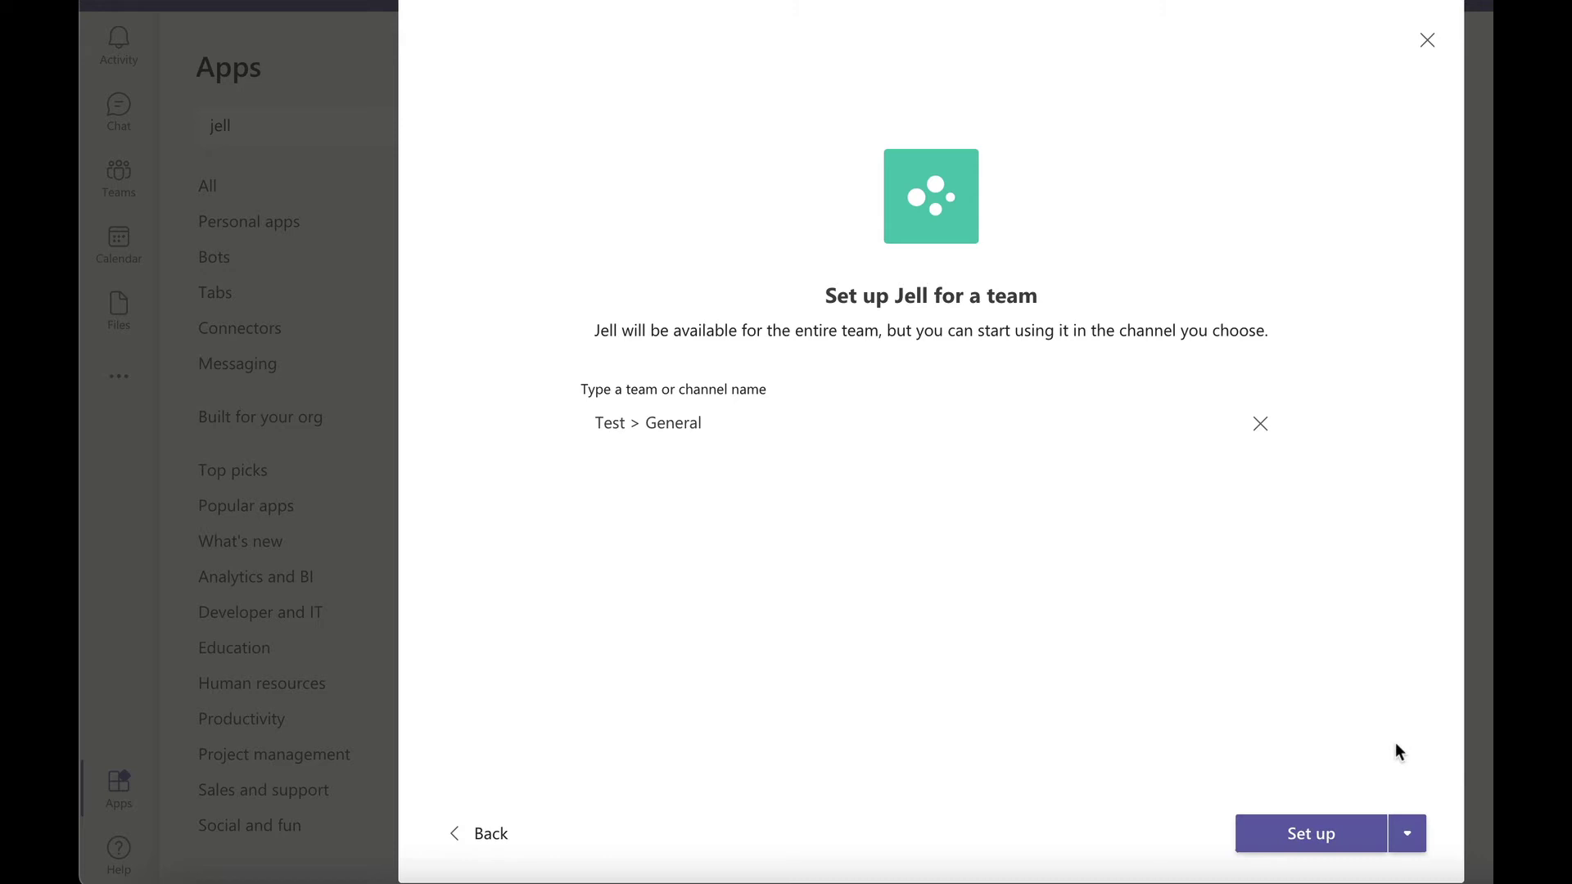
{"action": "left_click", "coordinate": [1407, 833]}
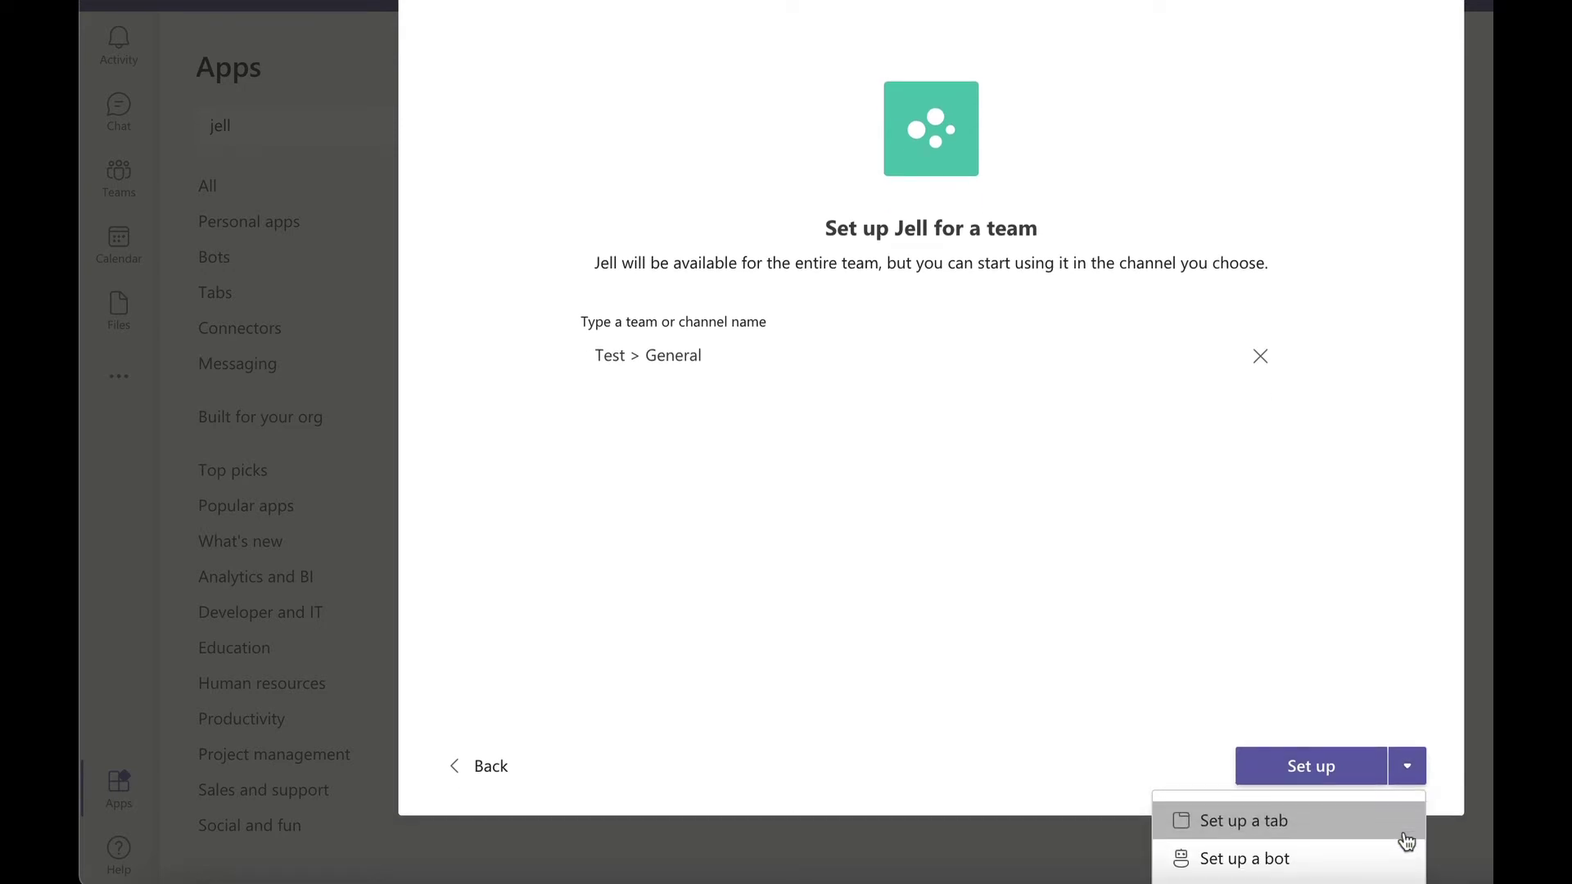
{"action": "left_click", "coordinate": [1244, 858]}
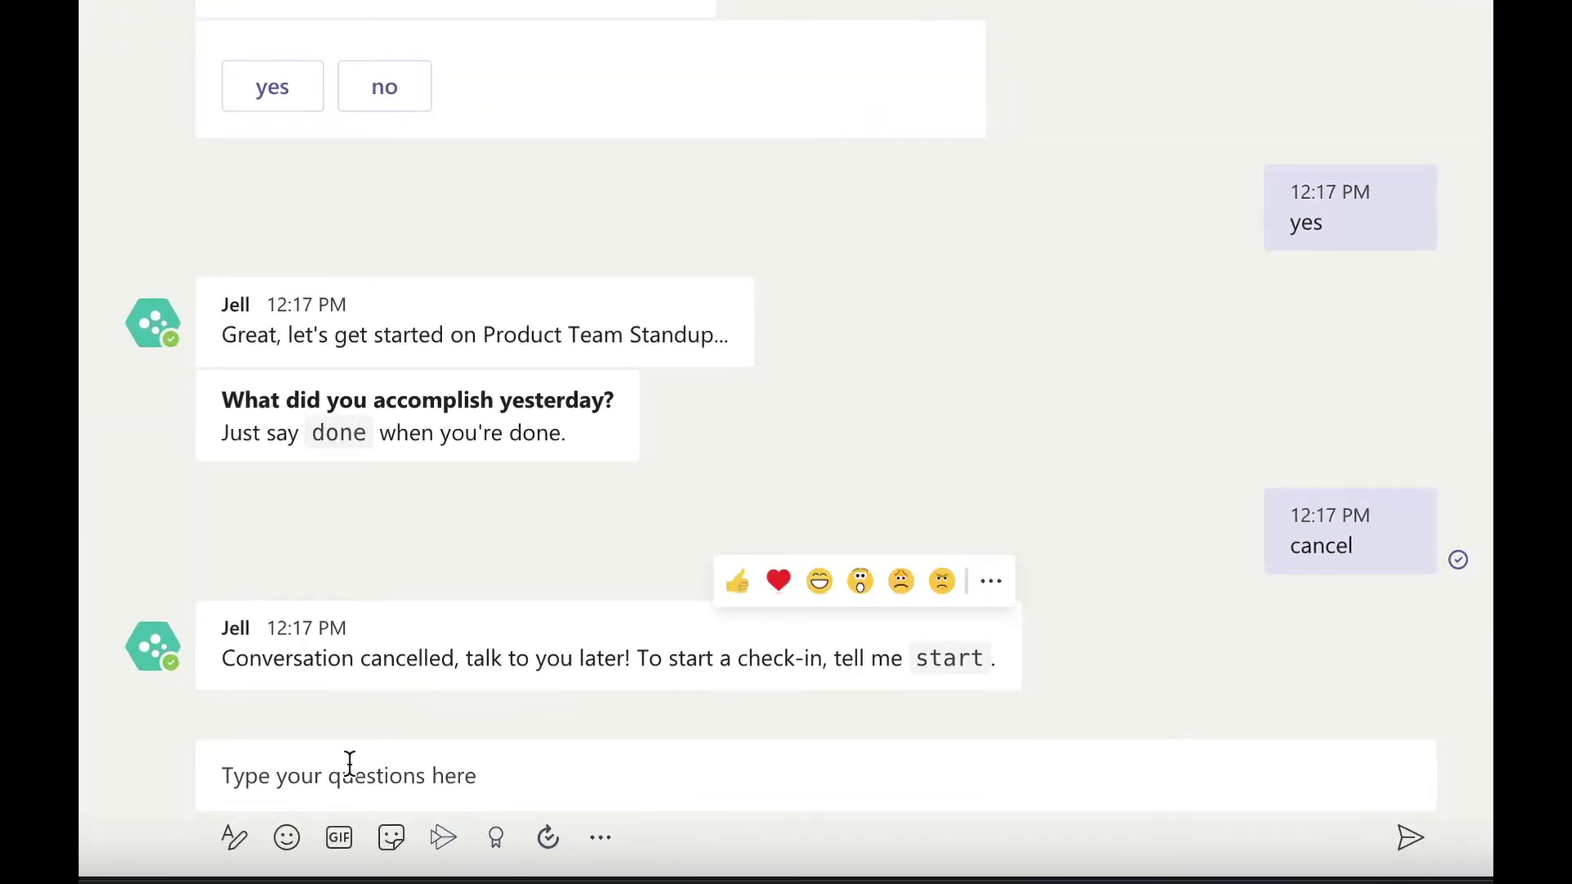
Start a check-in by sending "start" to the Jell bot.
{"action": "left_click", "coordinate": [838, 875]}
{"action": "type", "text": "start"}
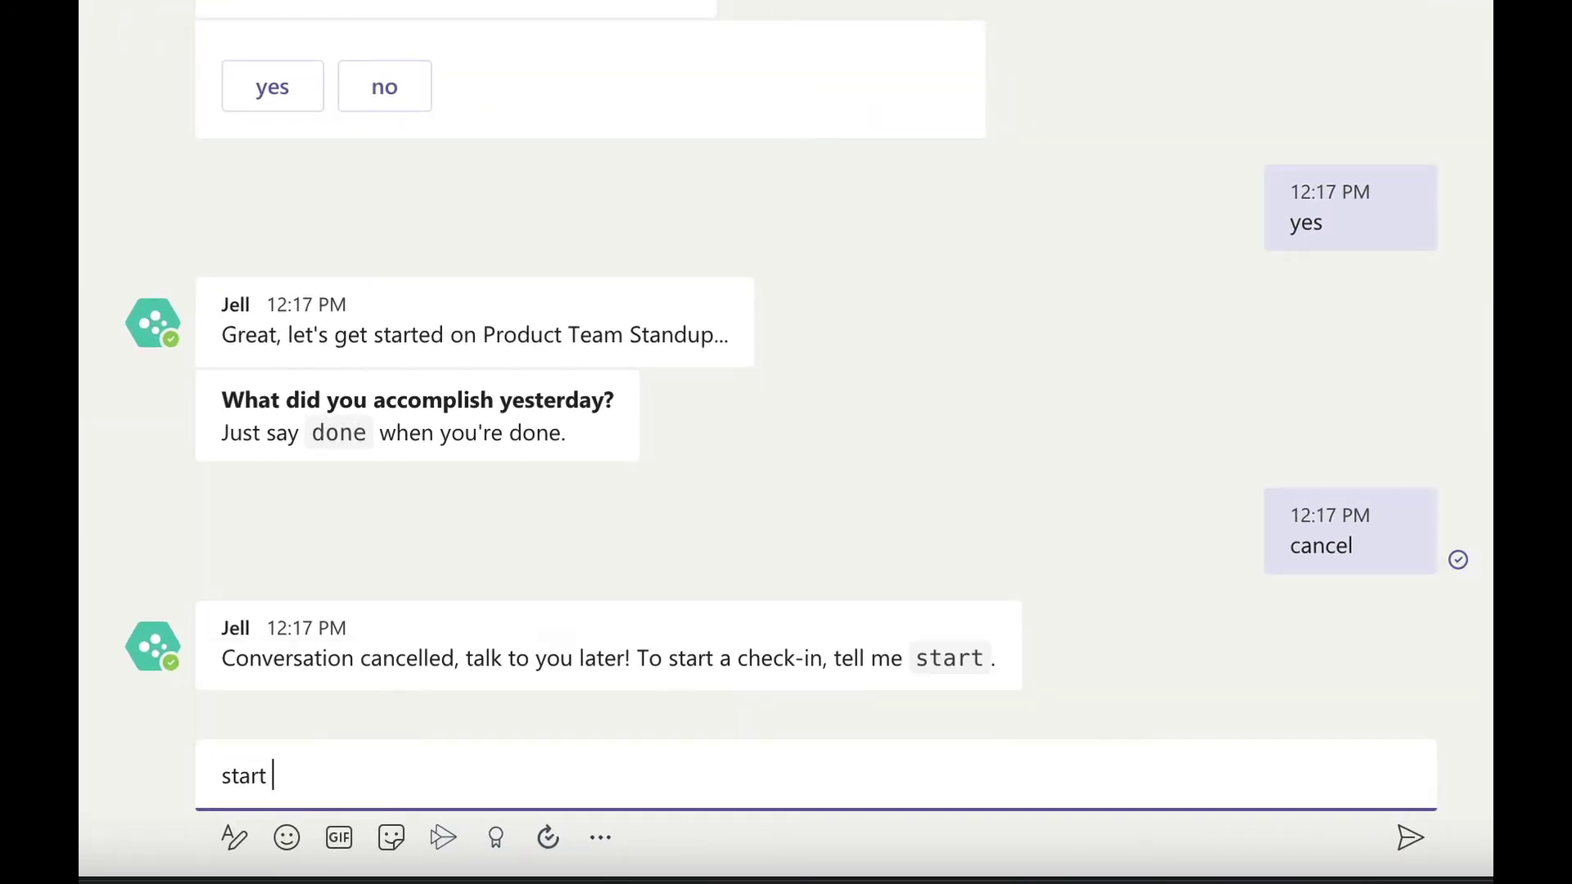
{"action": "key", "text": "Return"}
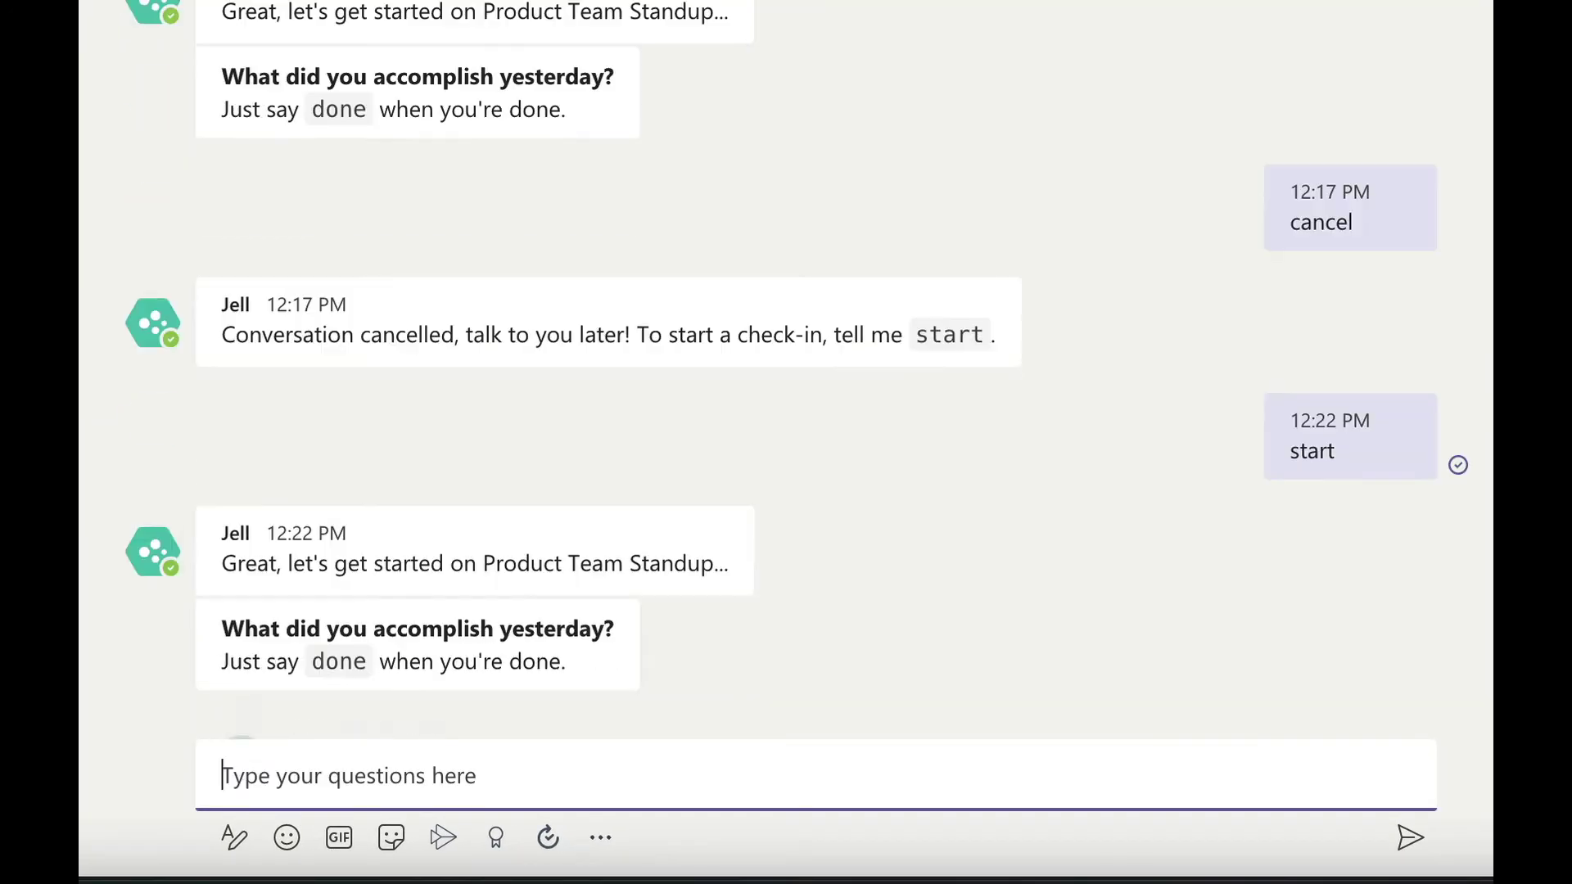
Report "Meet with Marketing team" and "Write new blog post" to the bot as yesterday's accomplishments, in separate messages.
{"action": "type", "text": "Meet with Marketing team"}
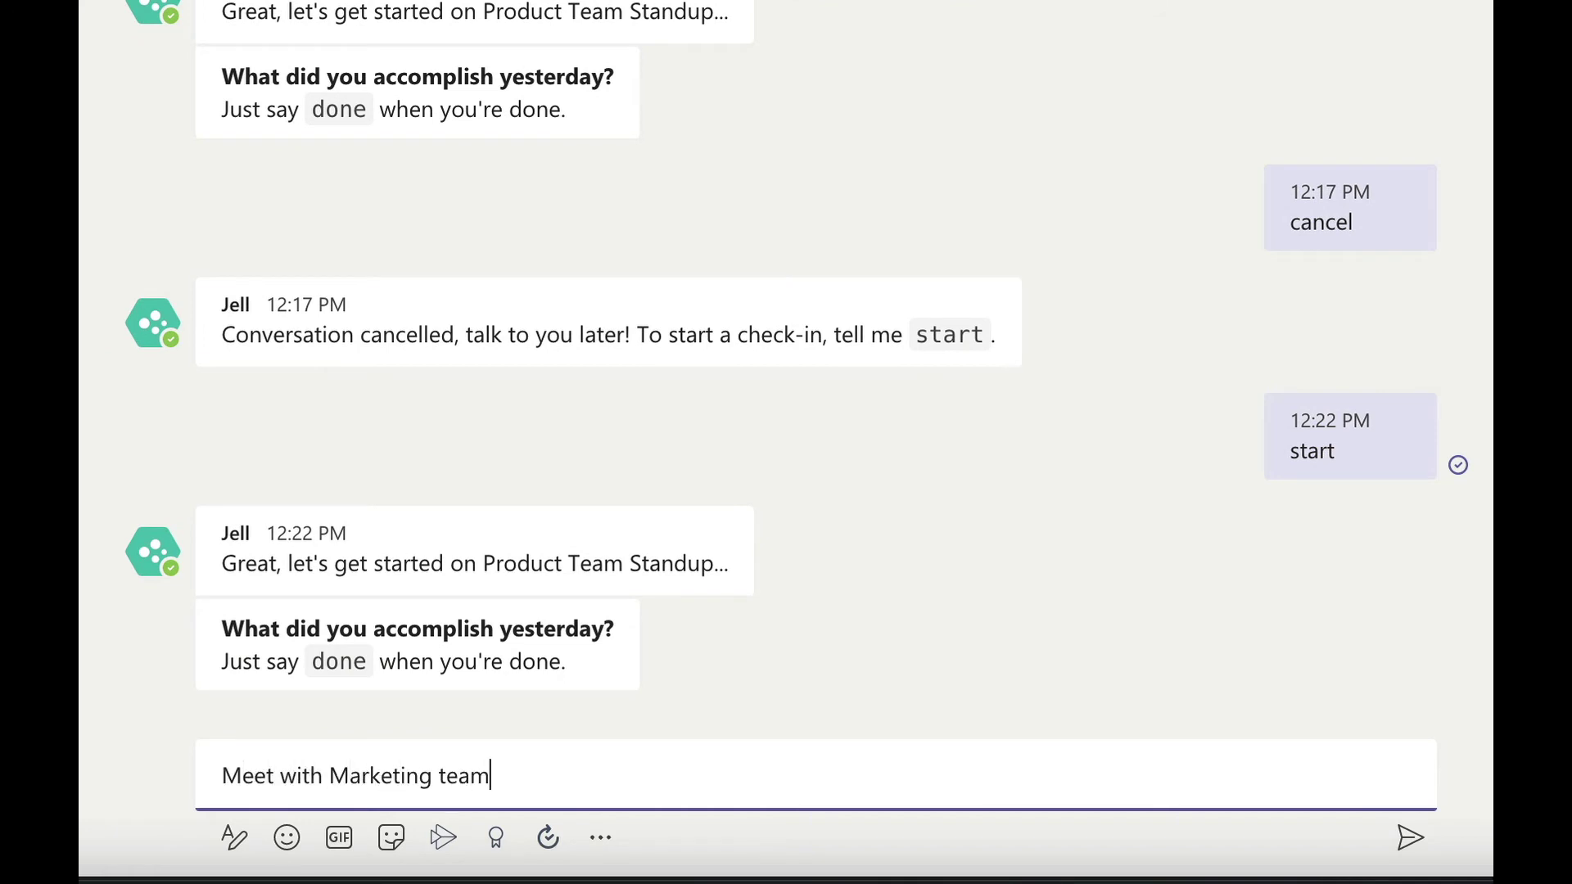
{"action": "key", "text": "Return"}
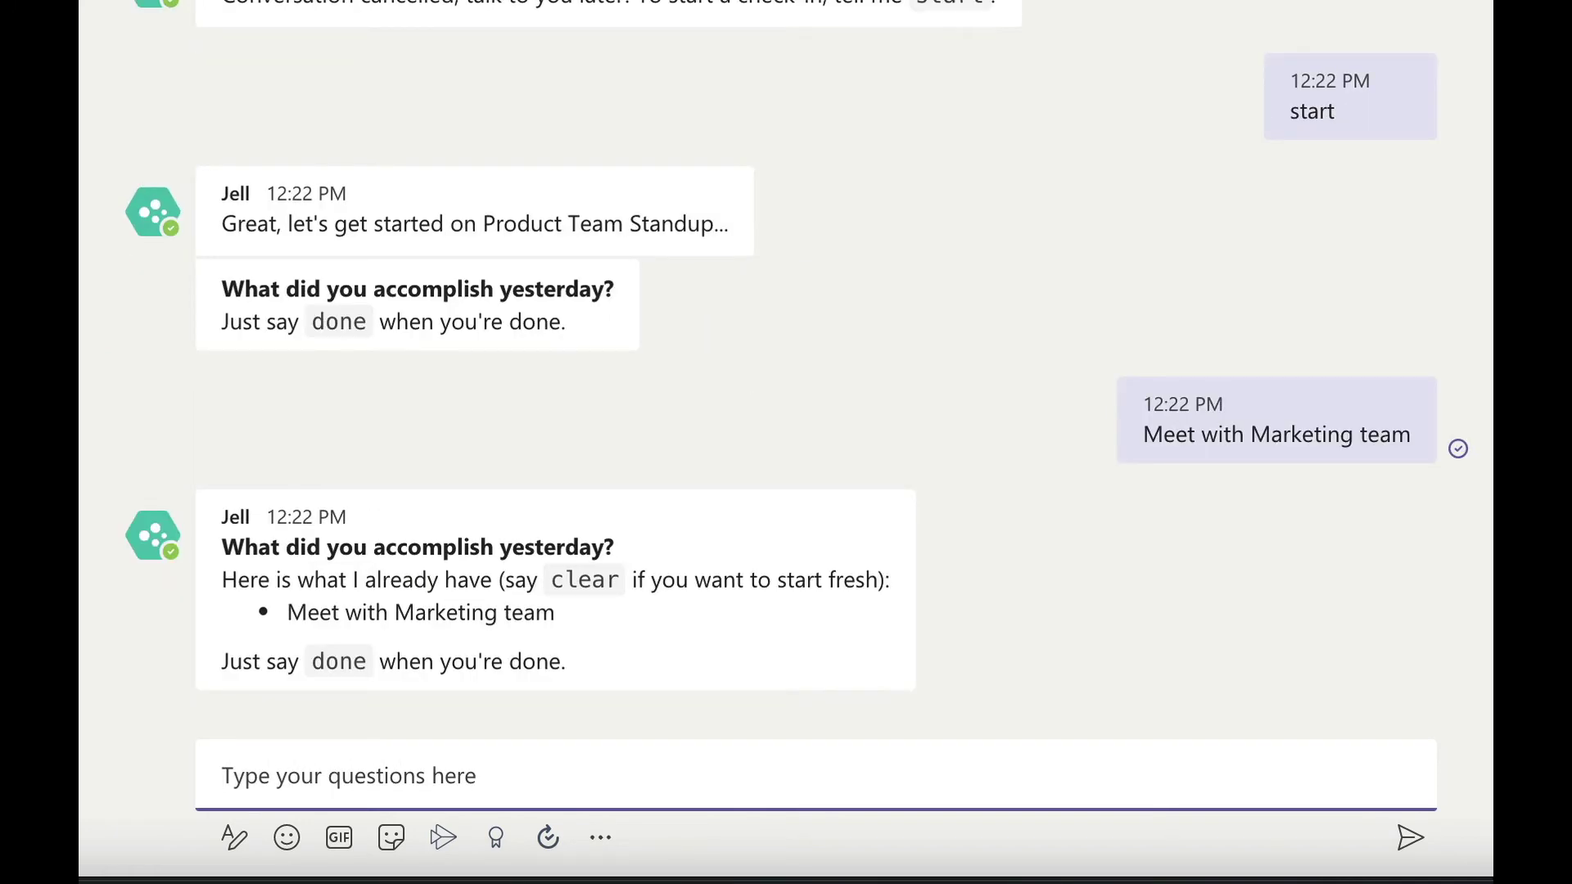
{"action": "type", "text": "Write new blog post"}
{"action": "key", "text": "Return"}
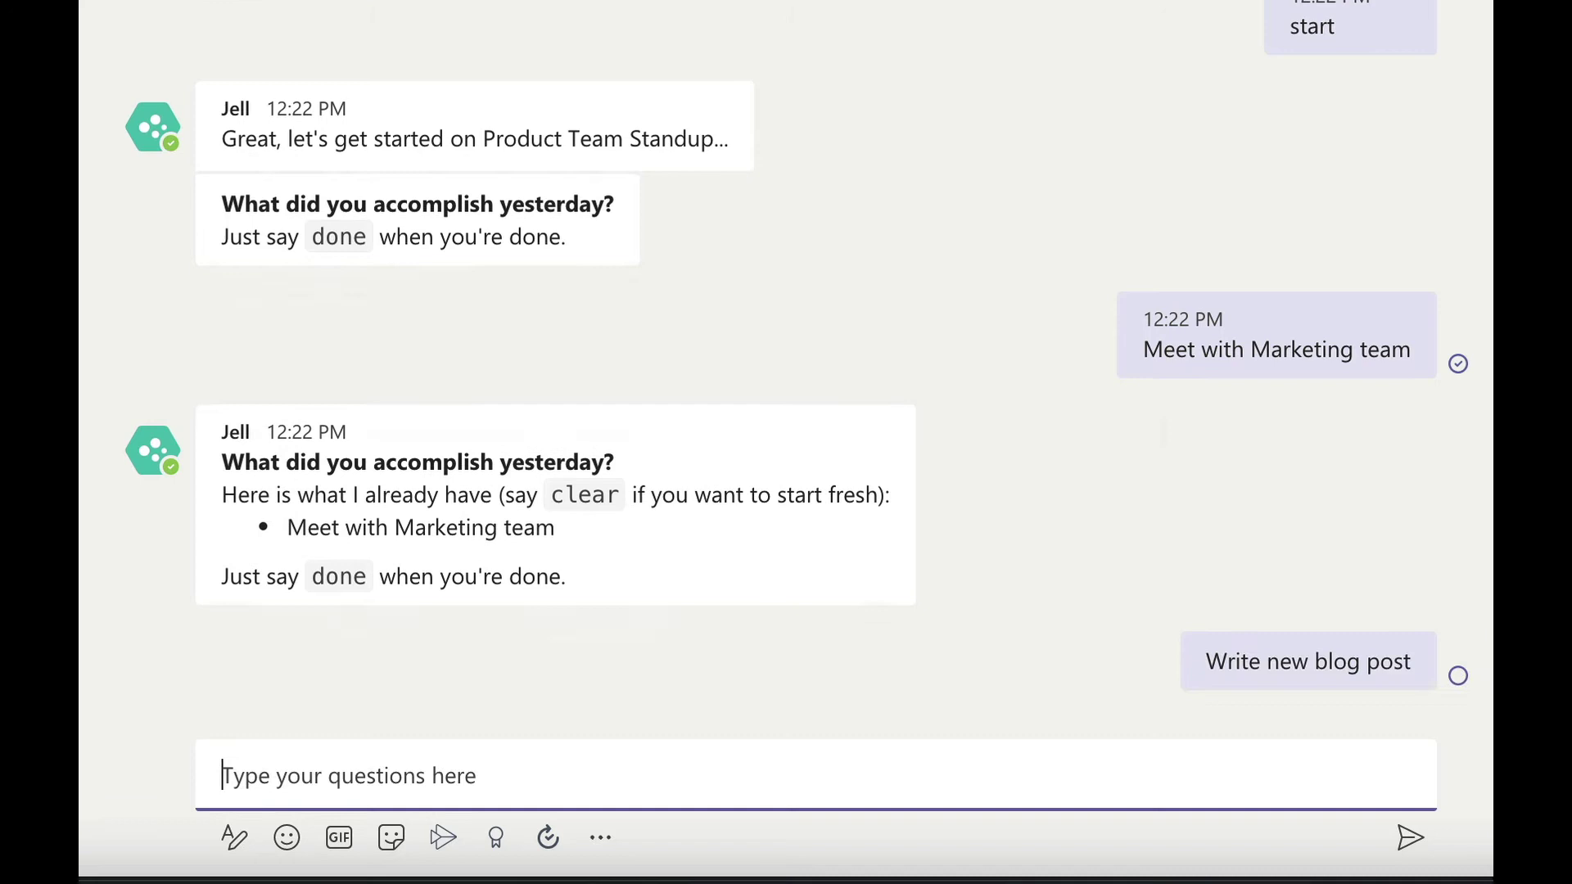
Add "Activate new email campaign" to yesterday's accomplishments and finish that question by sending "done".
{"action": "type", "text": "Act"}
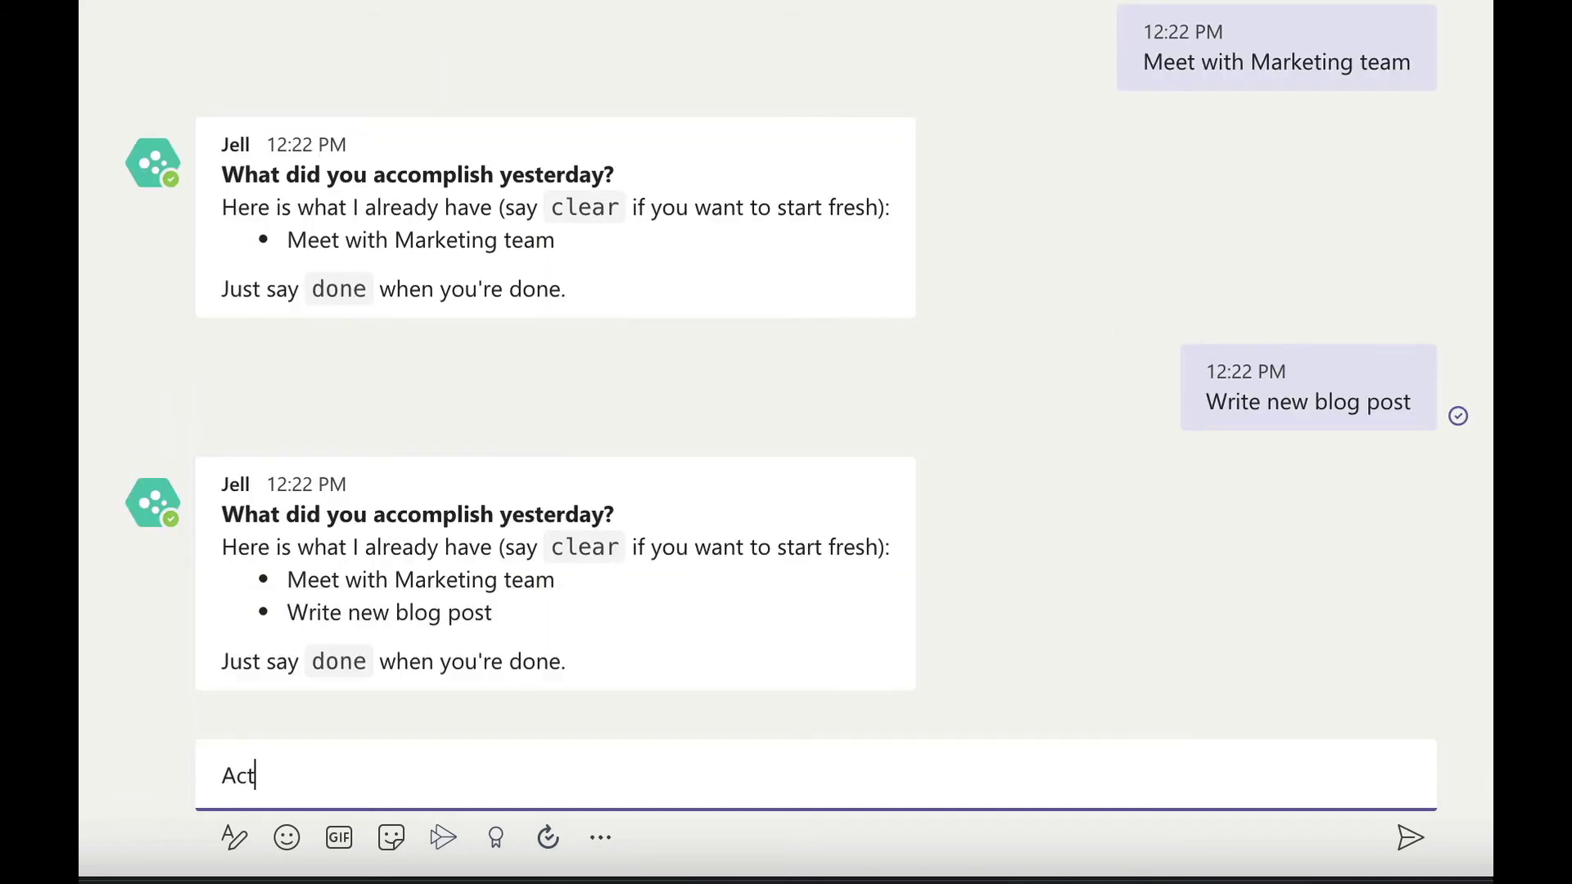
{"action": "type", "text": "ivate new email campaign"}
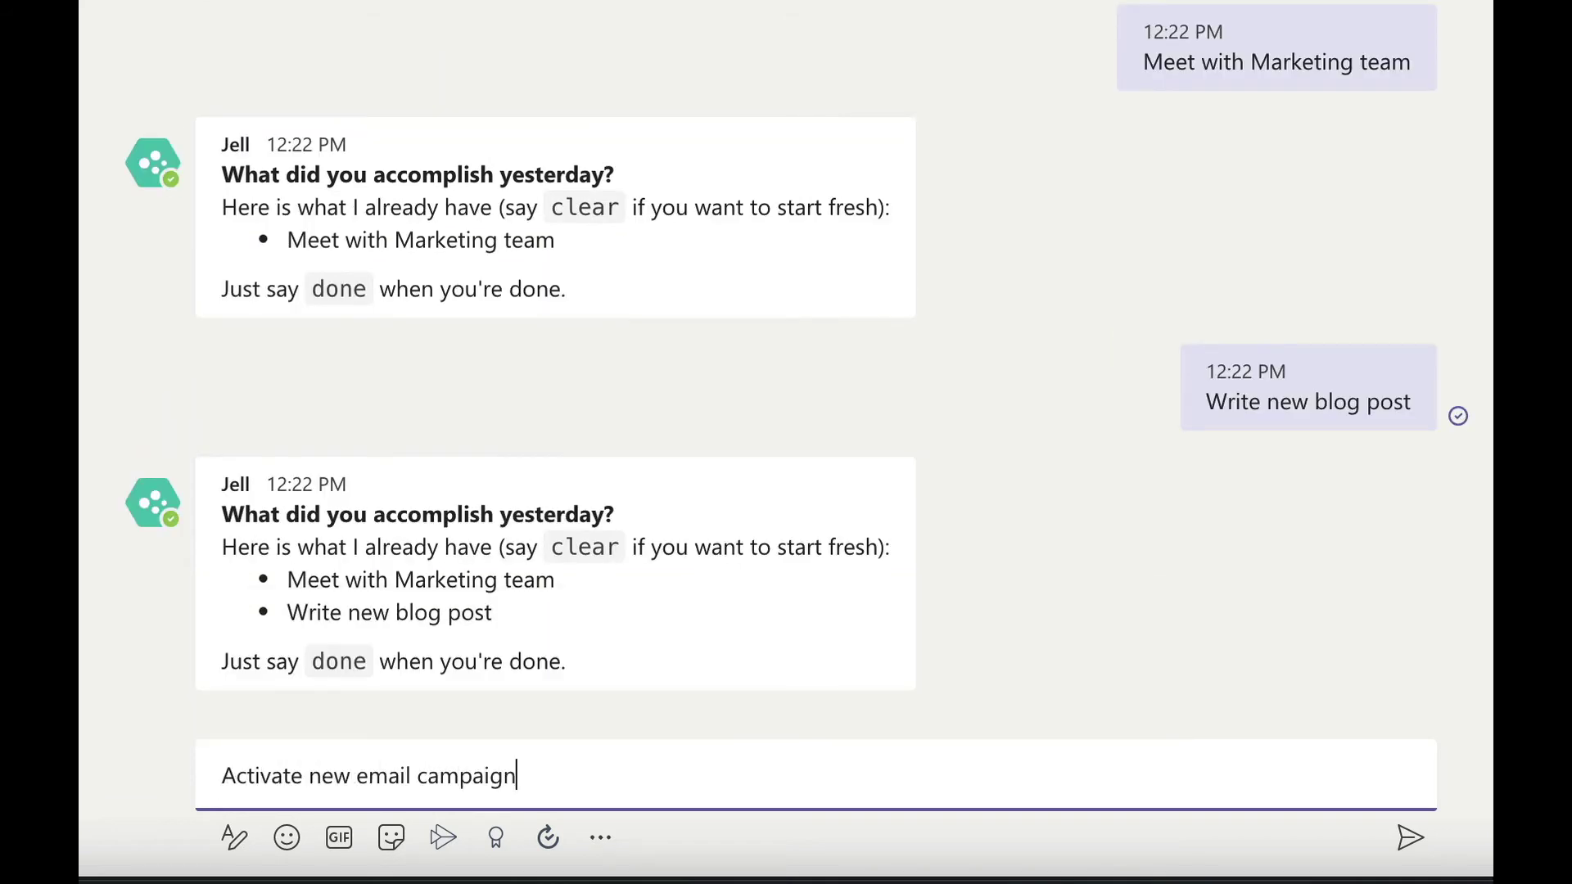
{"action": "key", "text": "Return"}
{"action": "type", "text": "done"}
{"action": "key", "text": "Return"}
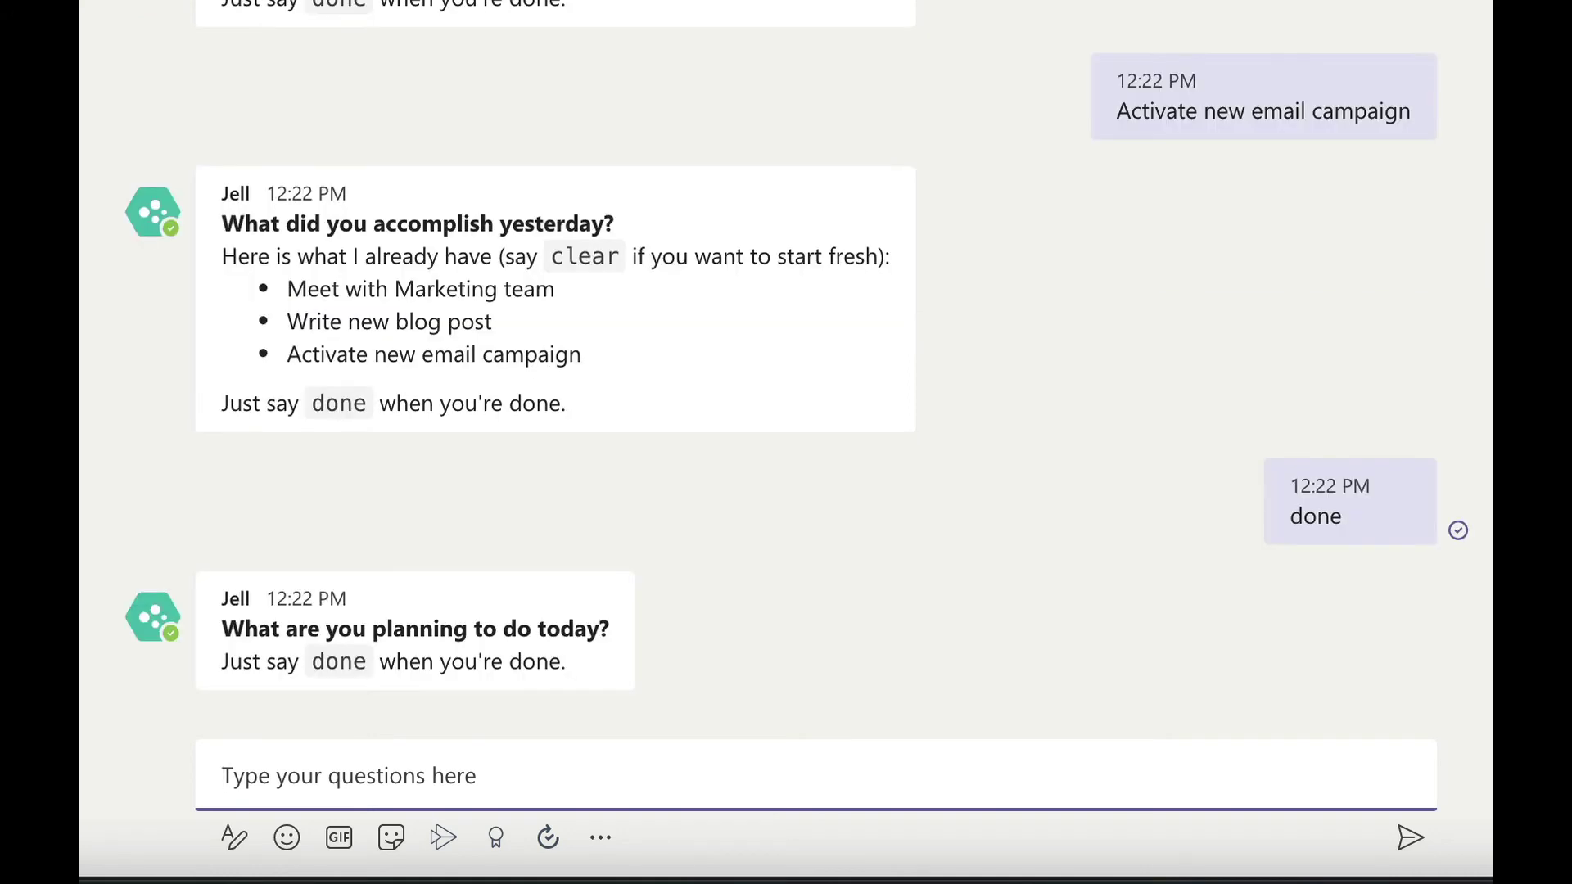
Send "Update homepage graphic", "Meet with Product team" and "Post to social media about new blog post" as today's plans in separate messages, followed by "done".
{"action": "type", "text": "Update homepage graphic"}
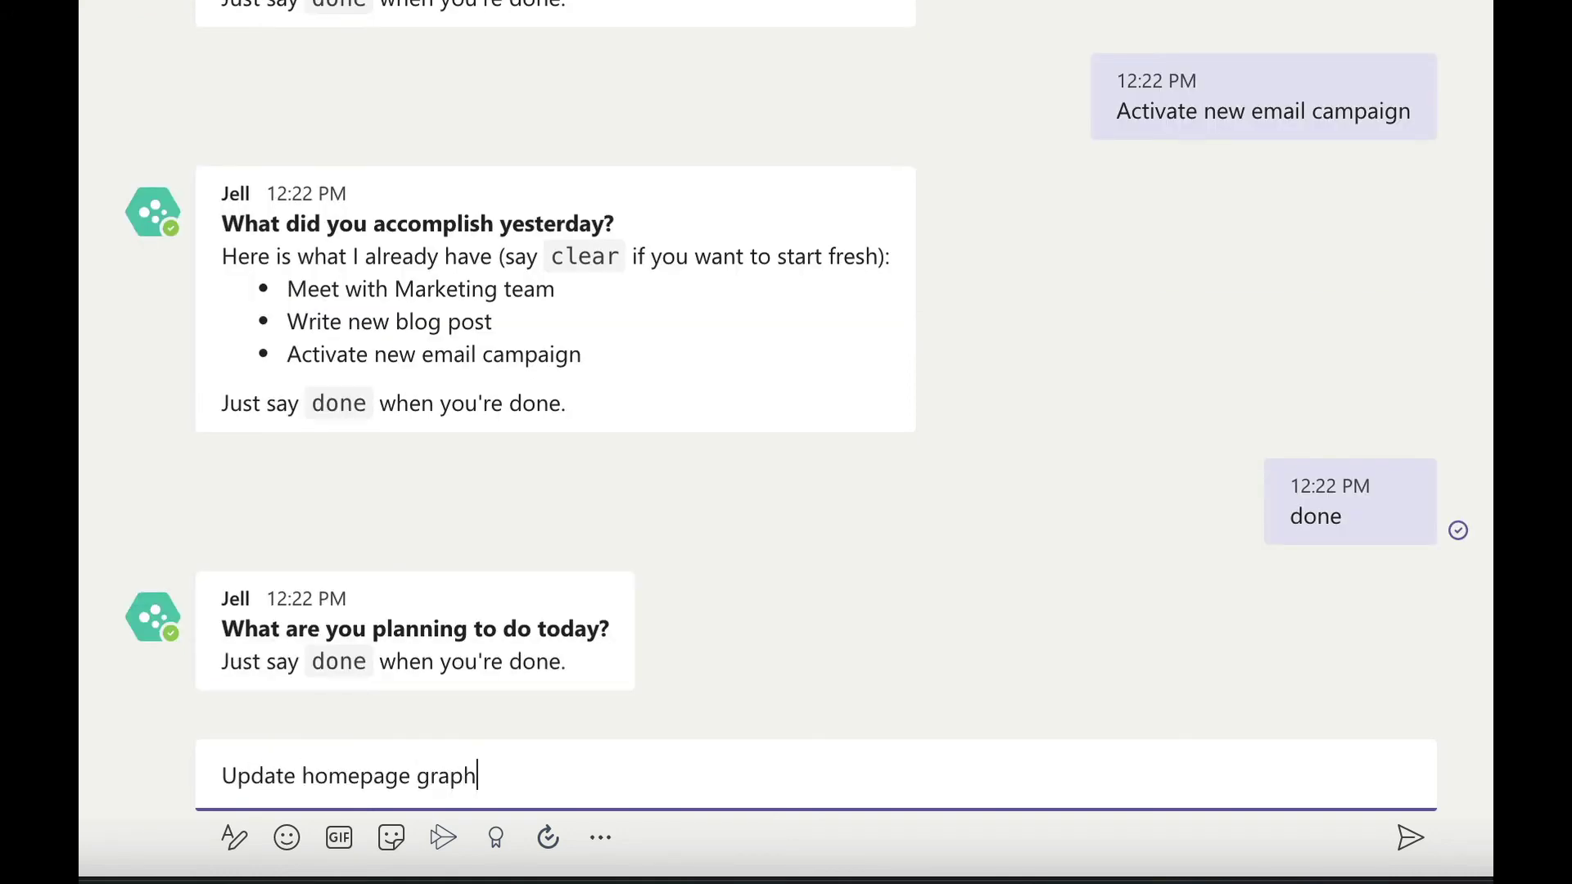
{"action": "key", "text": "Return"}
{"action": "type", "text": "Meet with Product"}
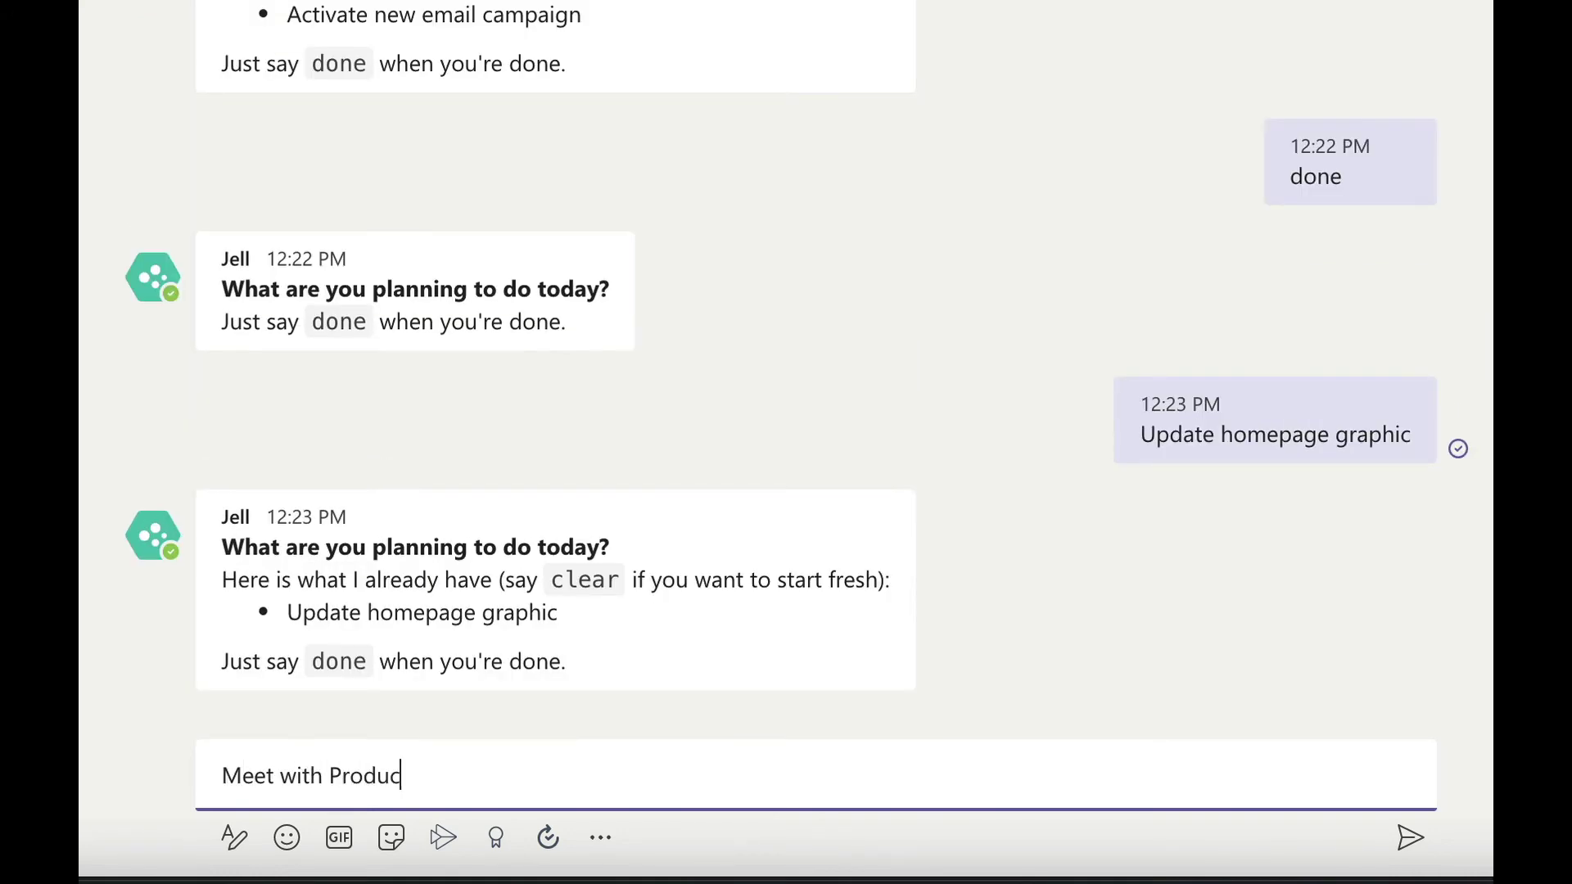
{"action": "key", "text": "Return"}
{"action": "type", "text": "Post to soci"}
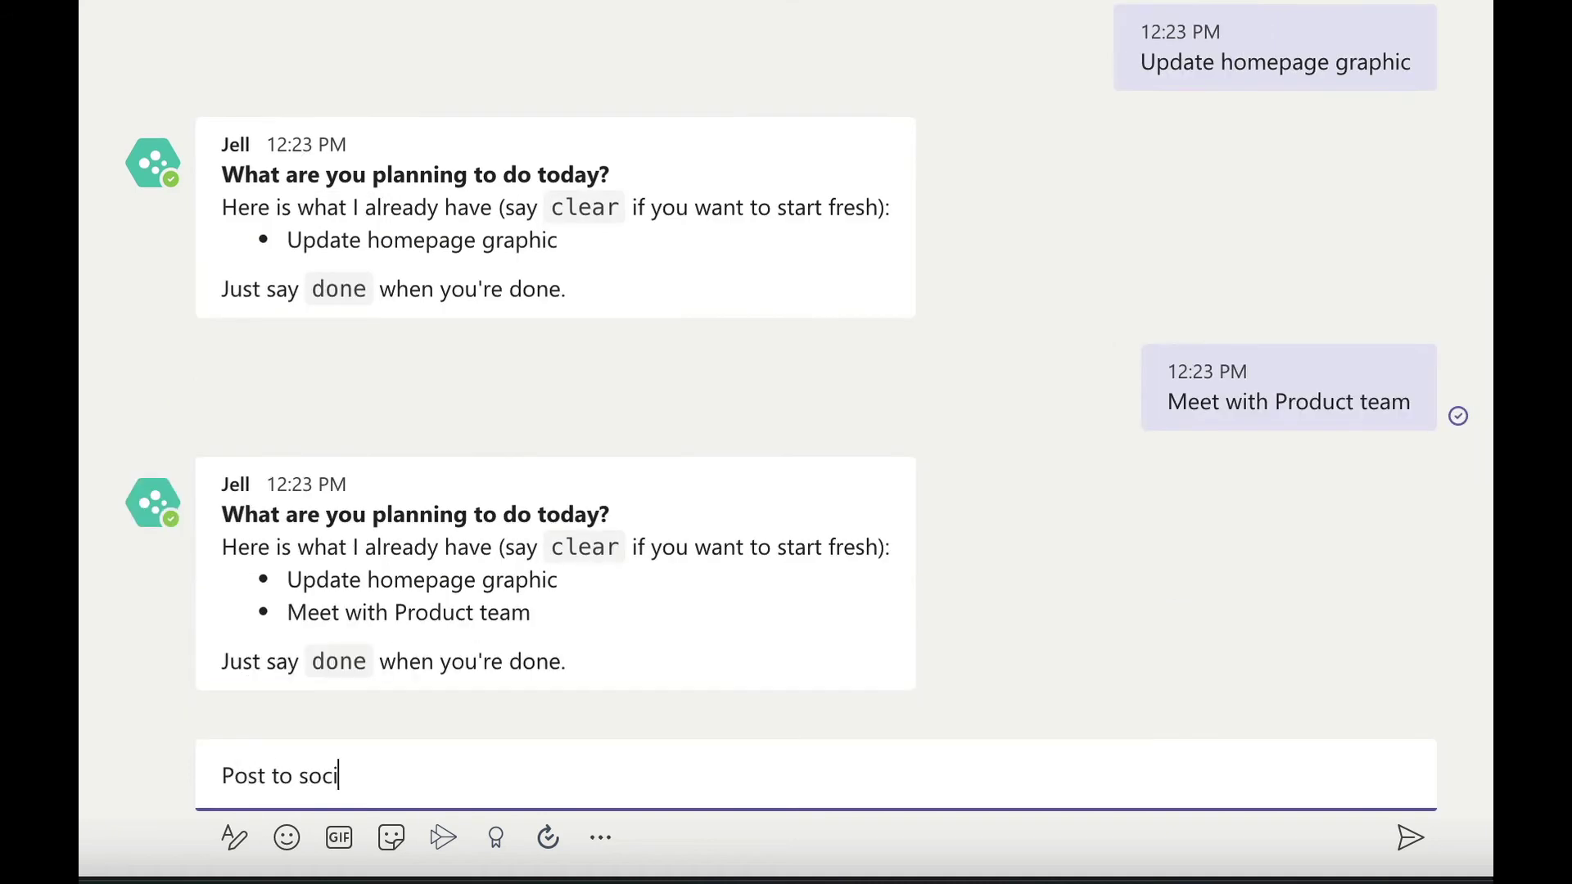
{"action": "type", "text": "al media about new blog post"}
{"action": "key", "text": "Return"}
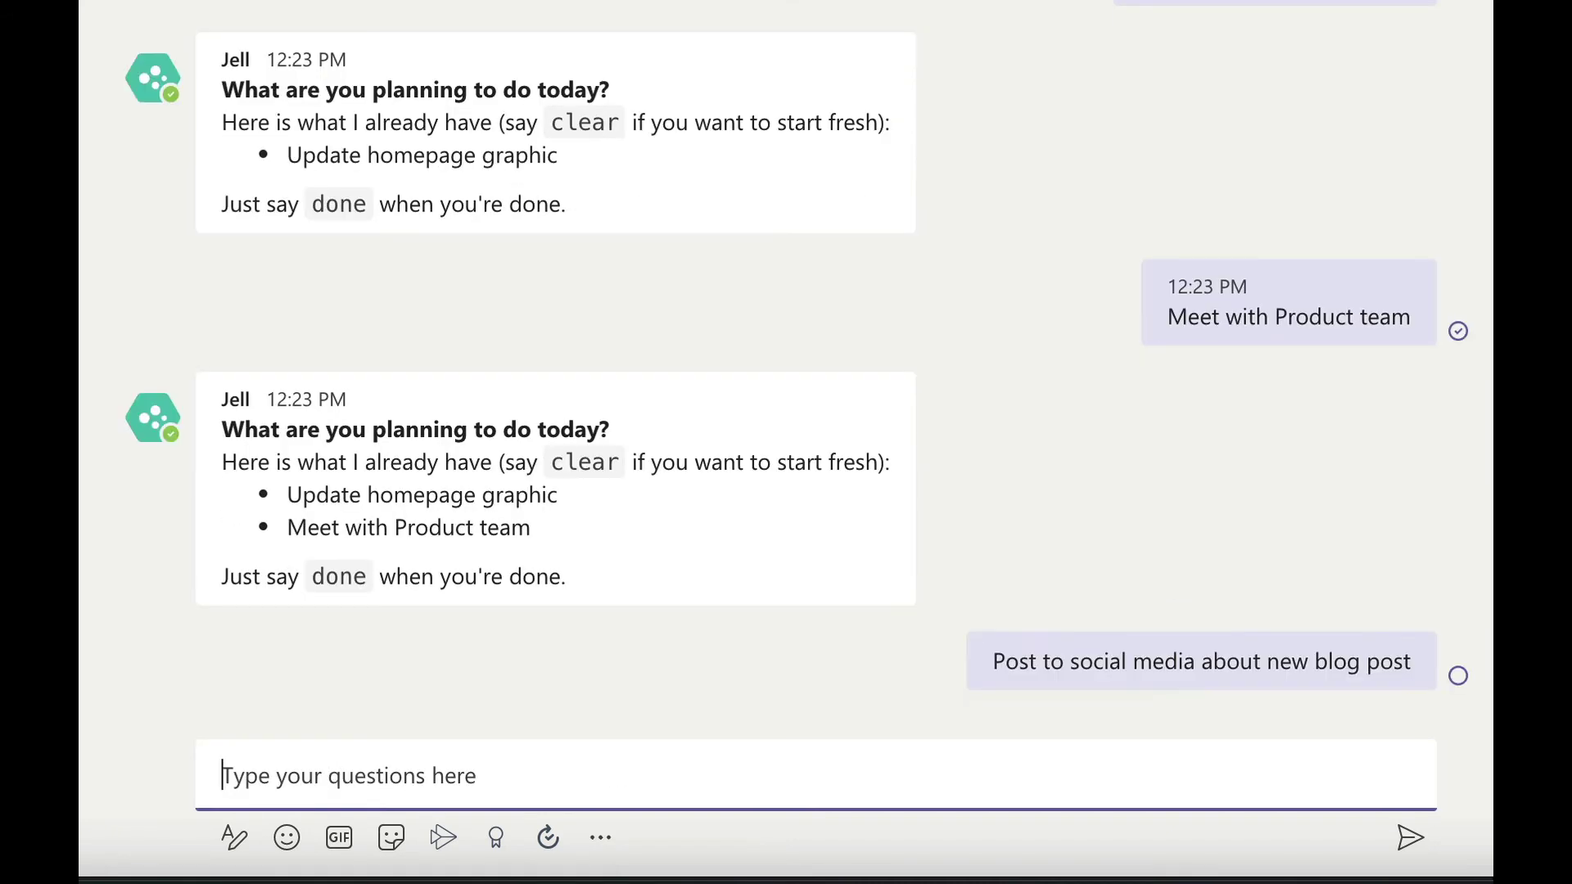
{"action": "type", "text": "done"}
{"action": "key", "text": "Return"}
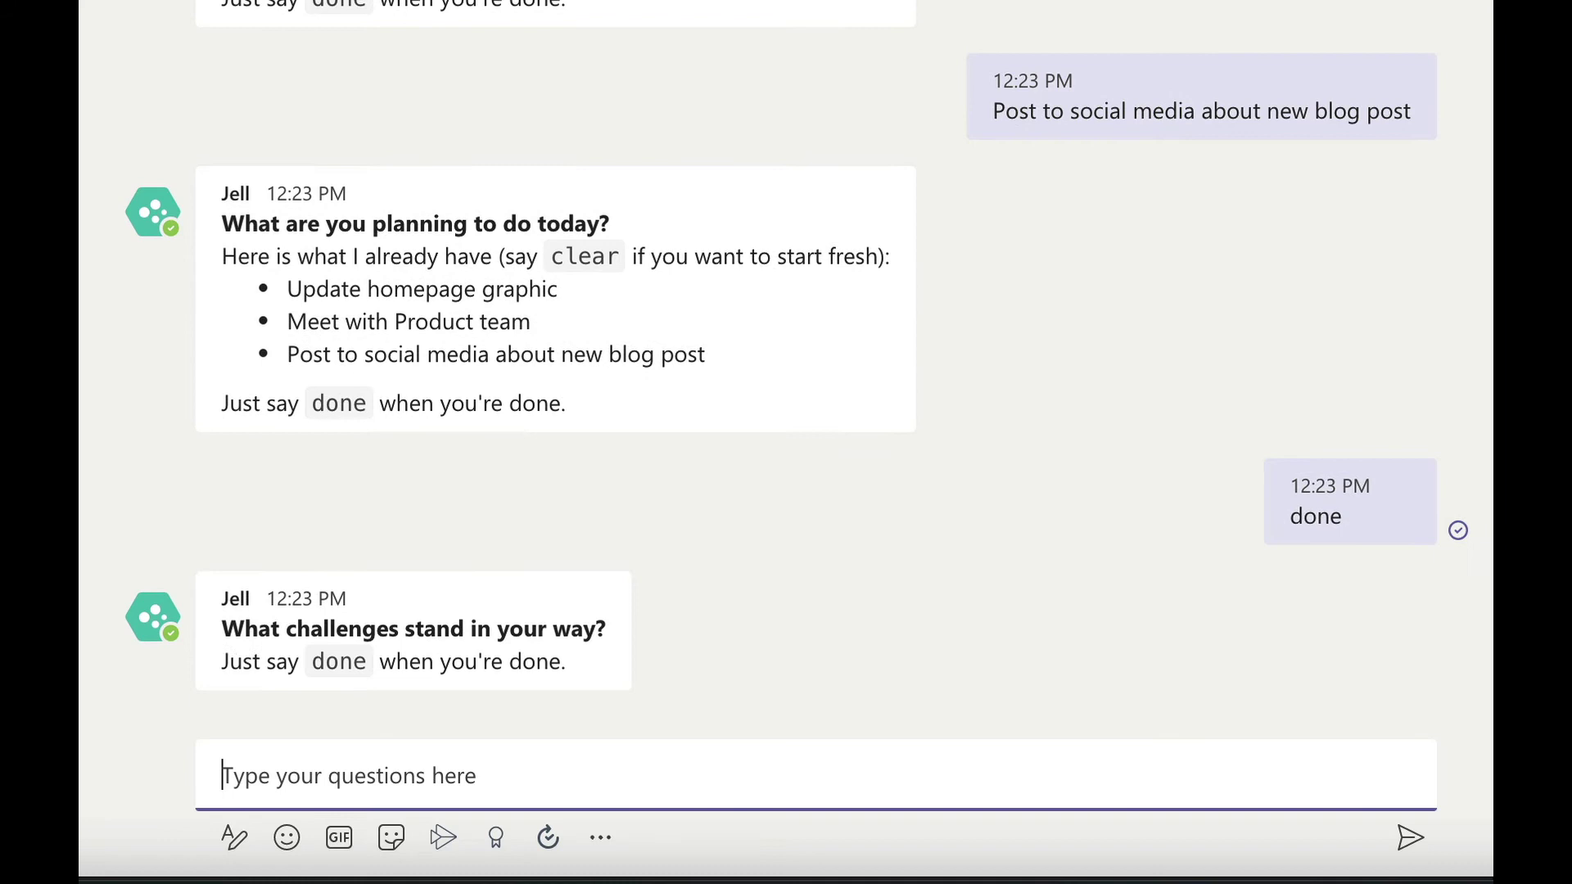
Answer the challenges question with "none! let's do this!" and a smiley, send "done", and confirm publishing the standup.
{"action": "type", "text": "none! let's do this!"}
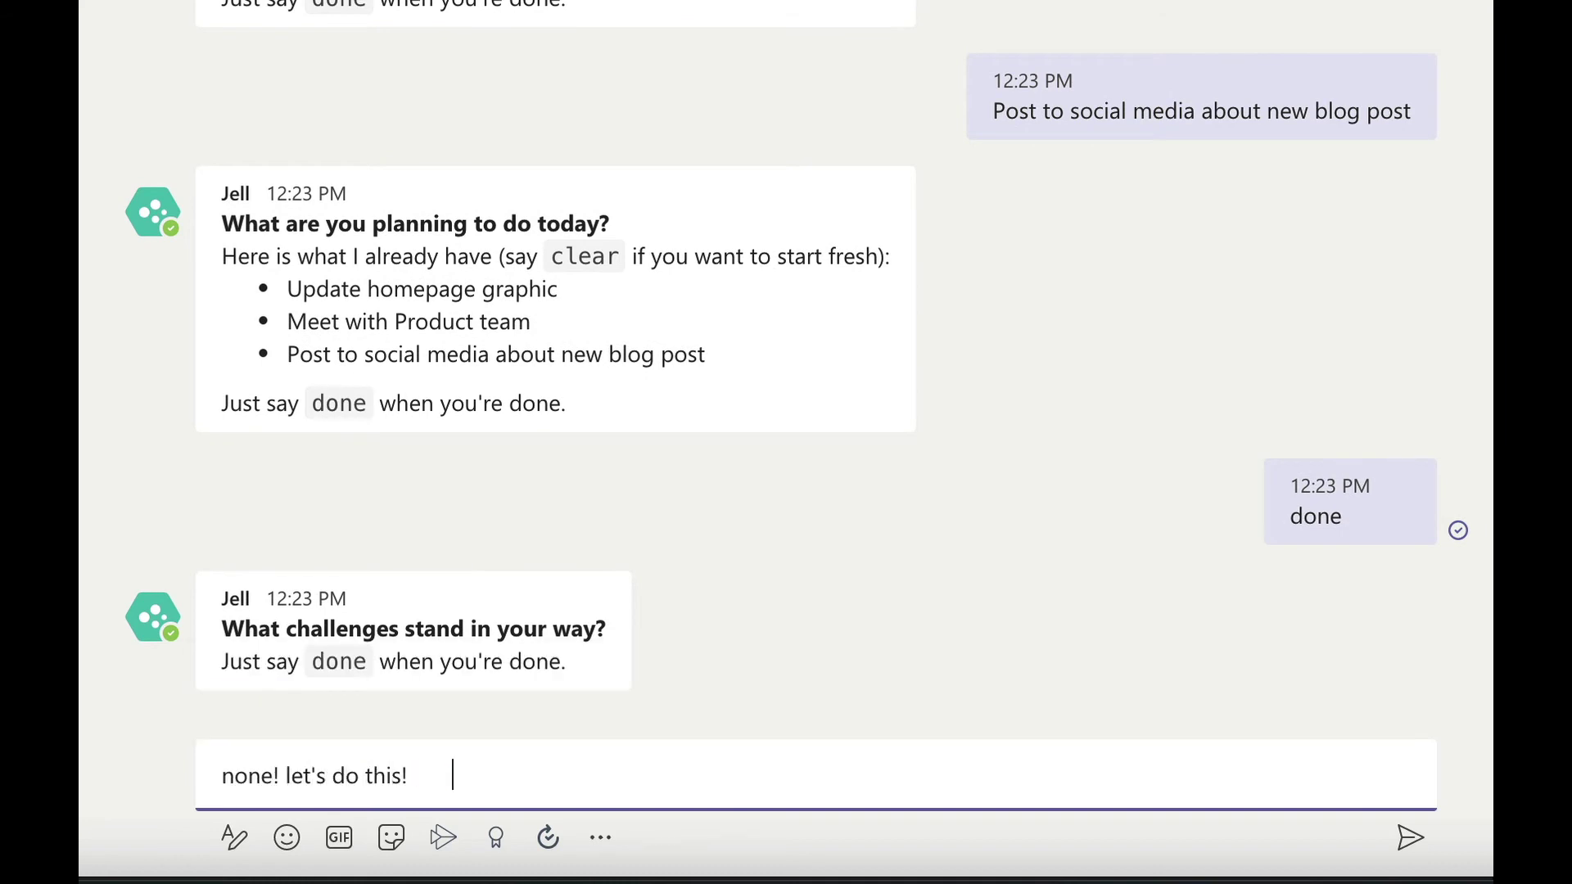
{"action": "key", "text": "Return"}
{"action": "type", "text": "done"}
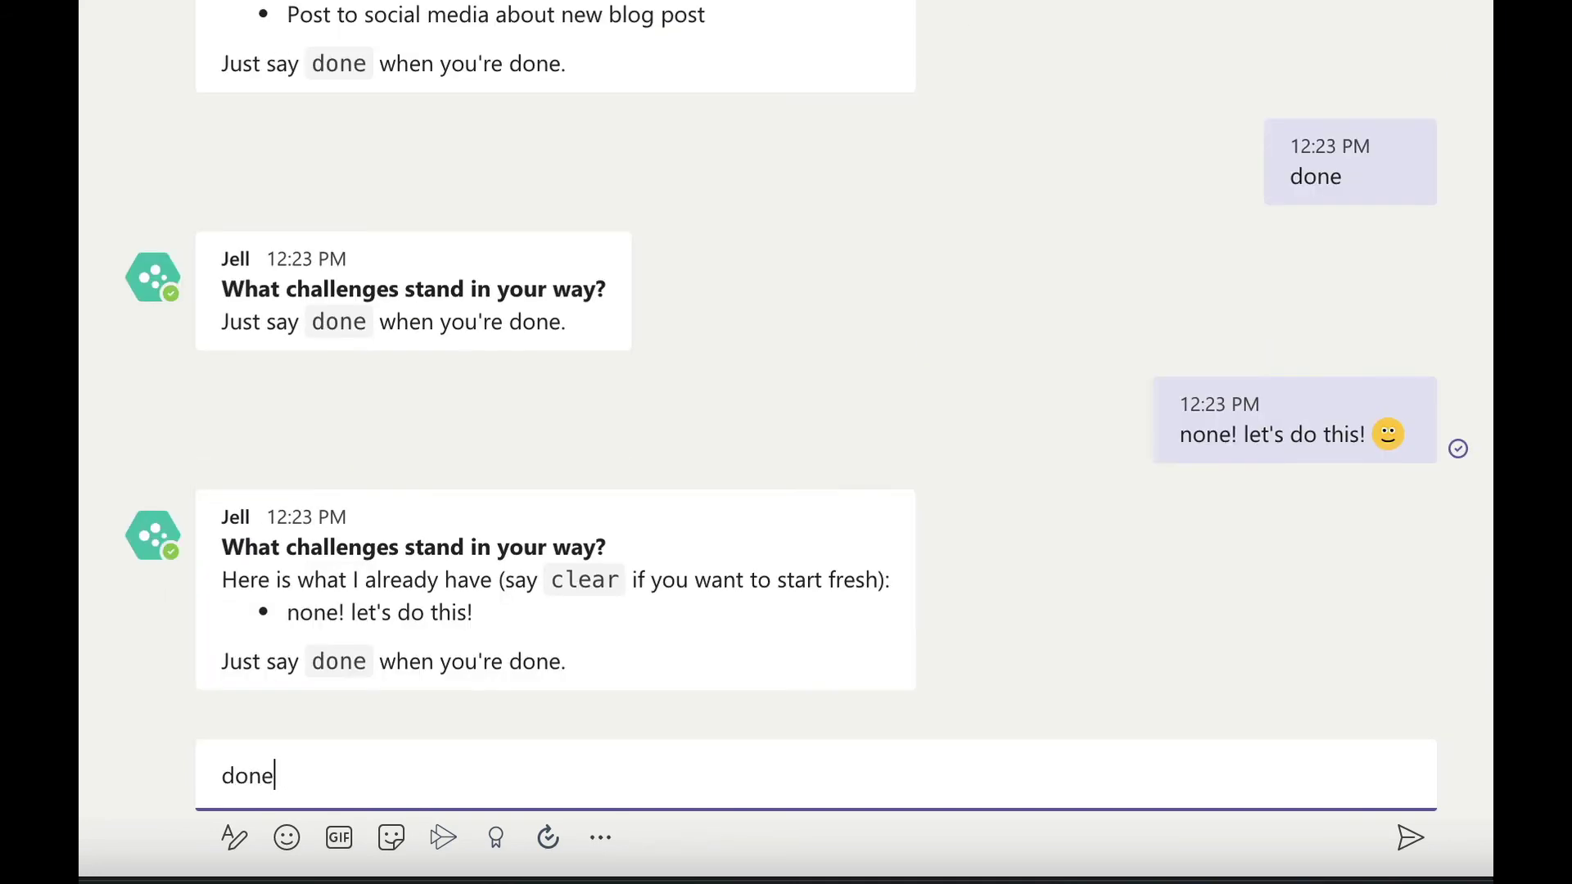
{"action": "key", "text": "Return"}
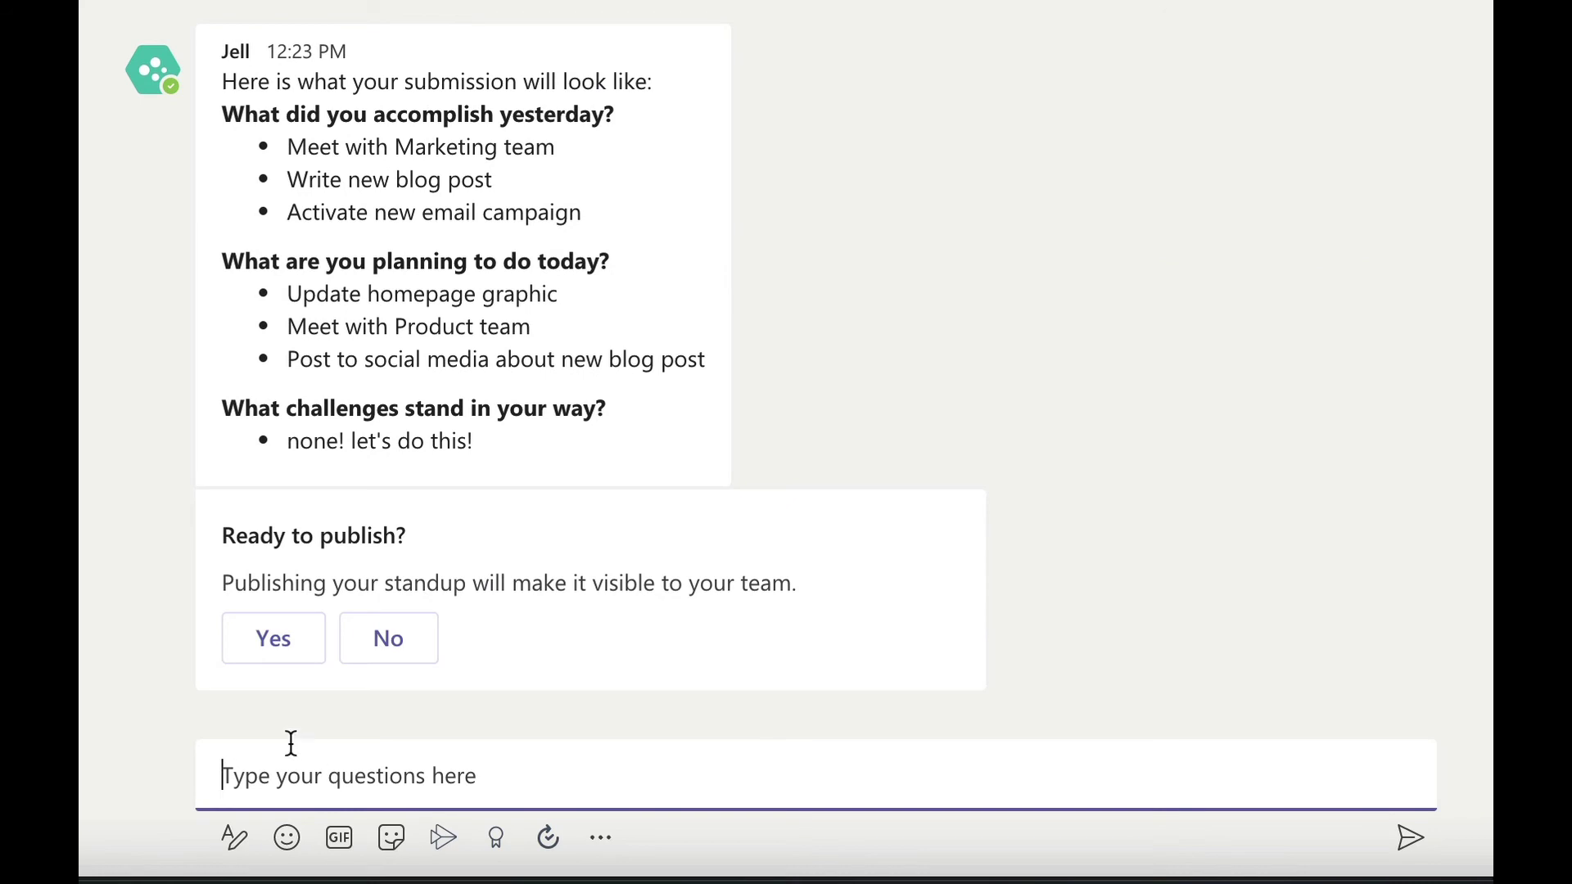
{"action": "left_click", "coordinate": [273, 643]}
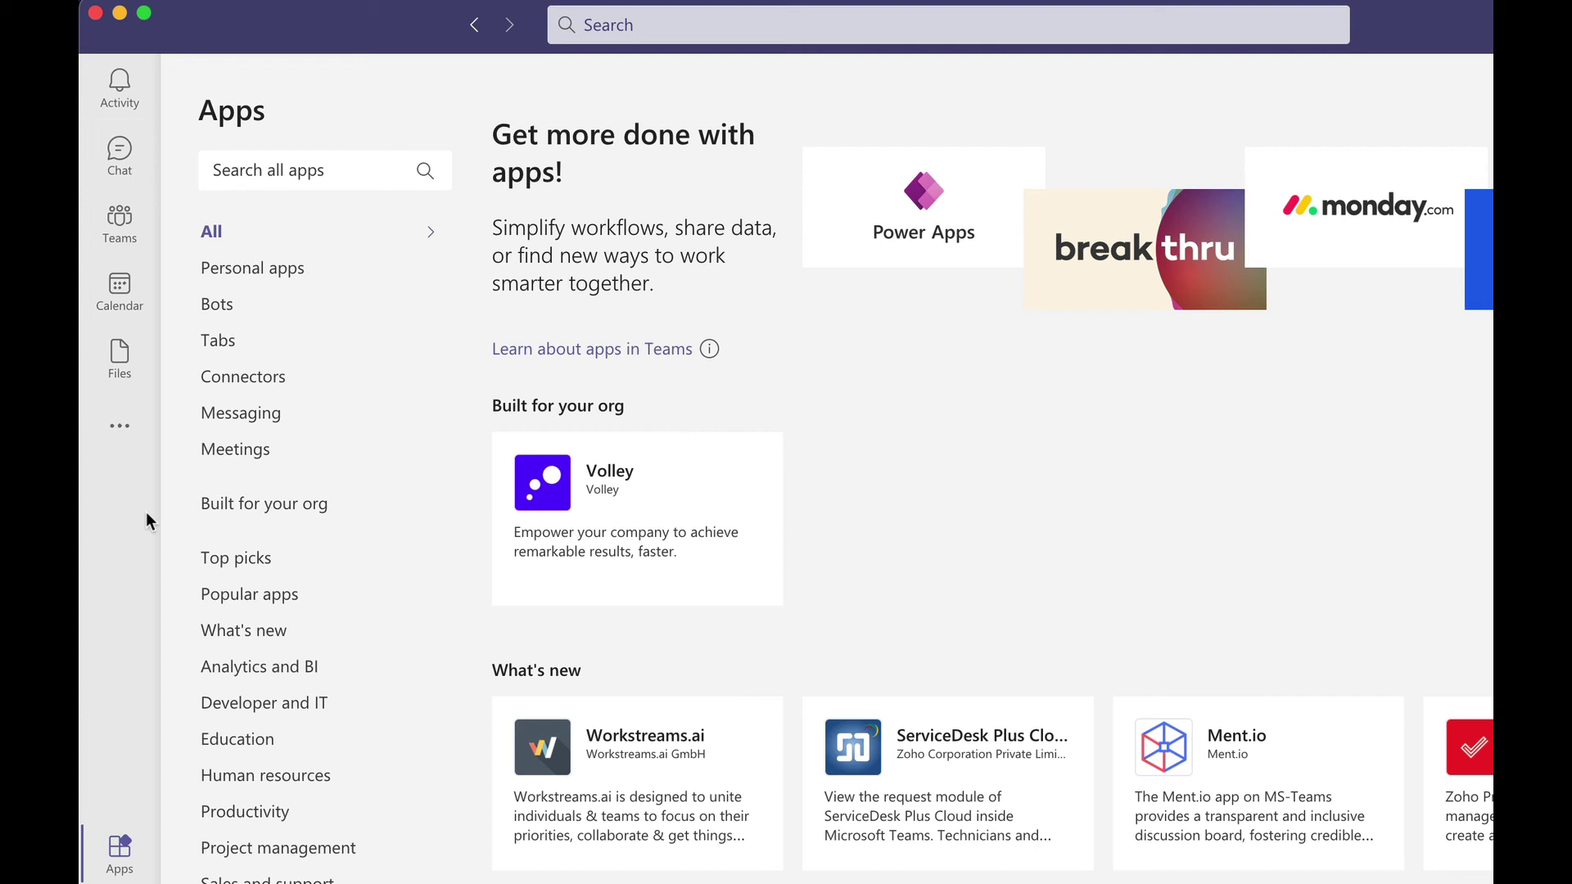
Pin the Jell app from the recent apps and open it.
{"action": "left_click", "coordinate": [121, 427]}
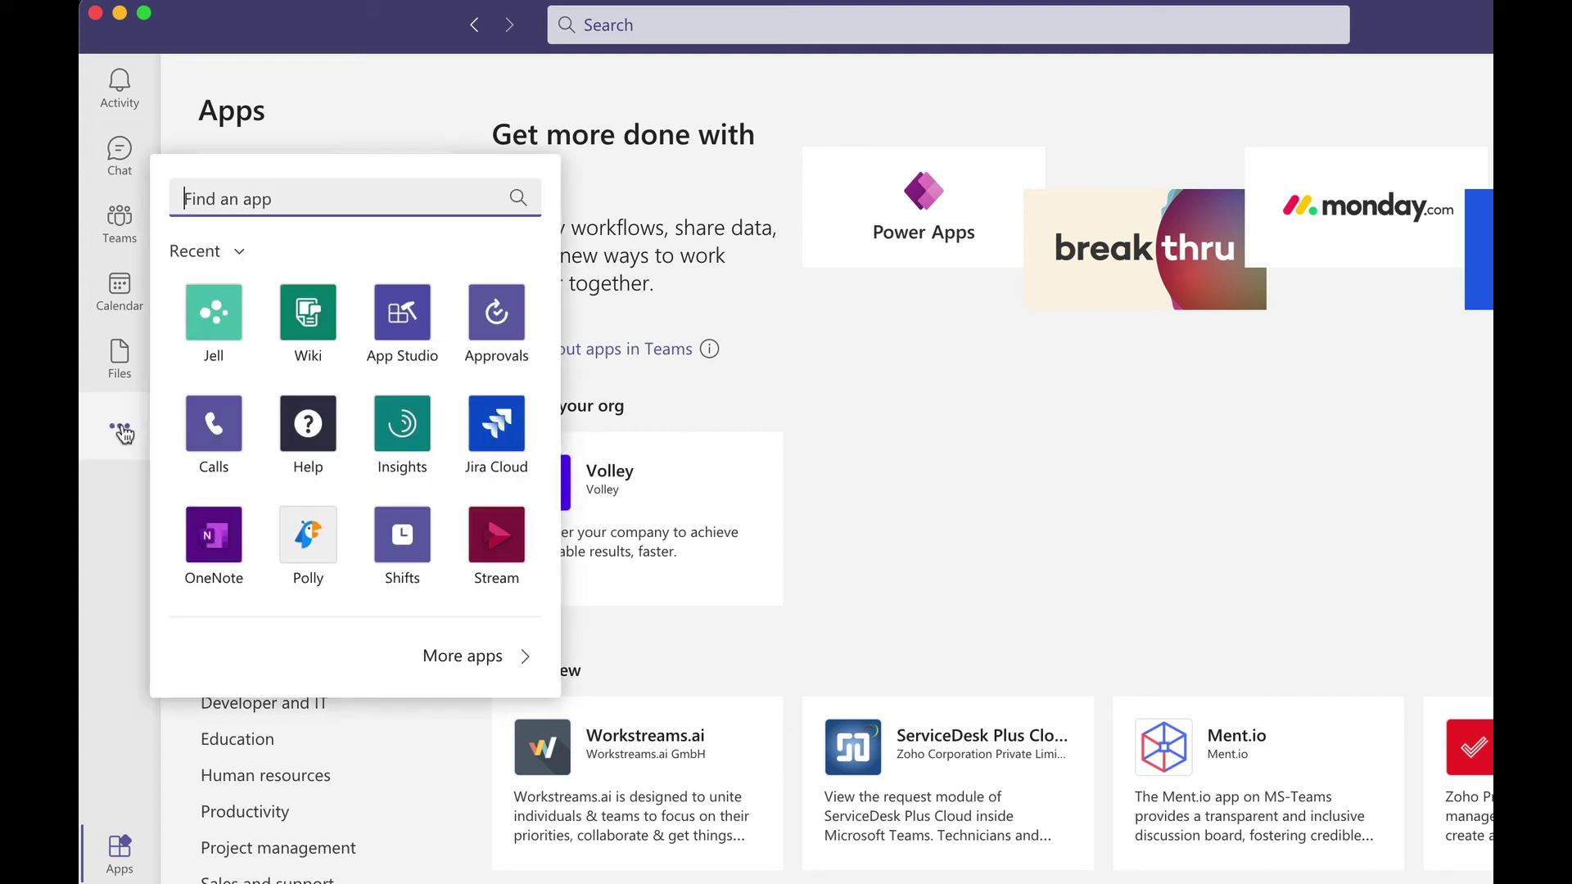
{"action": "right_click", "coordinate": [225, 321]}
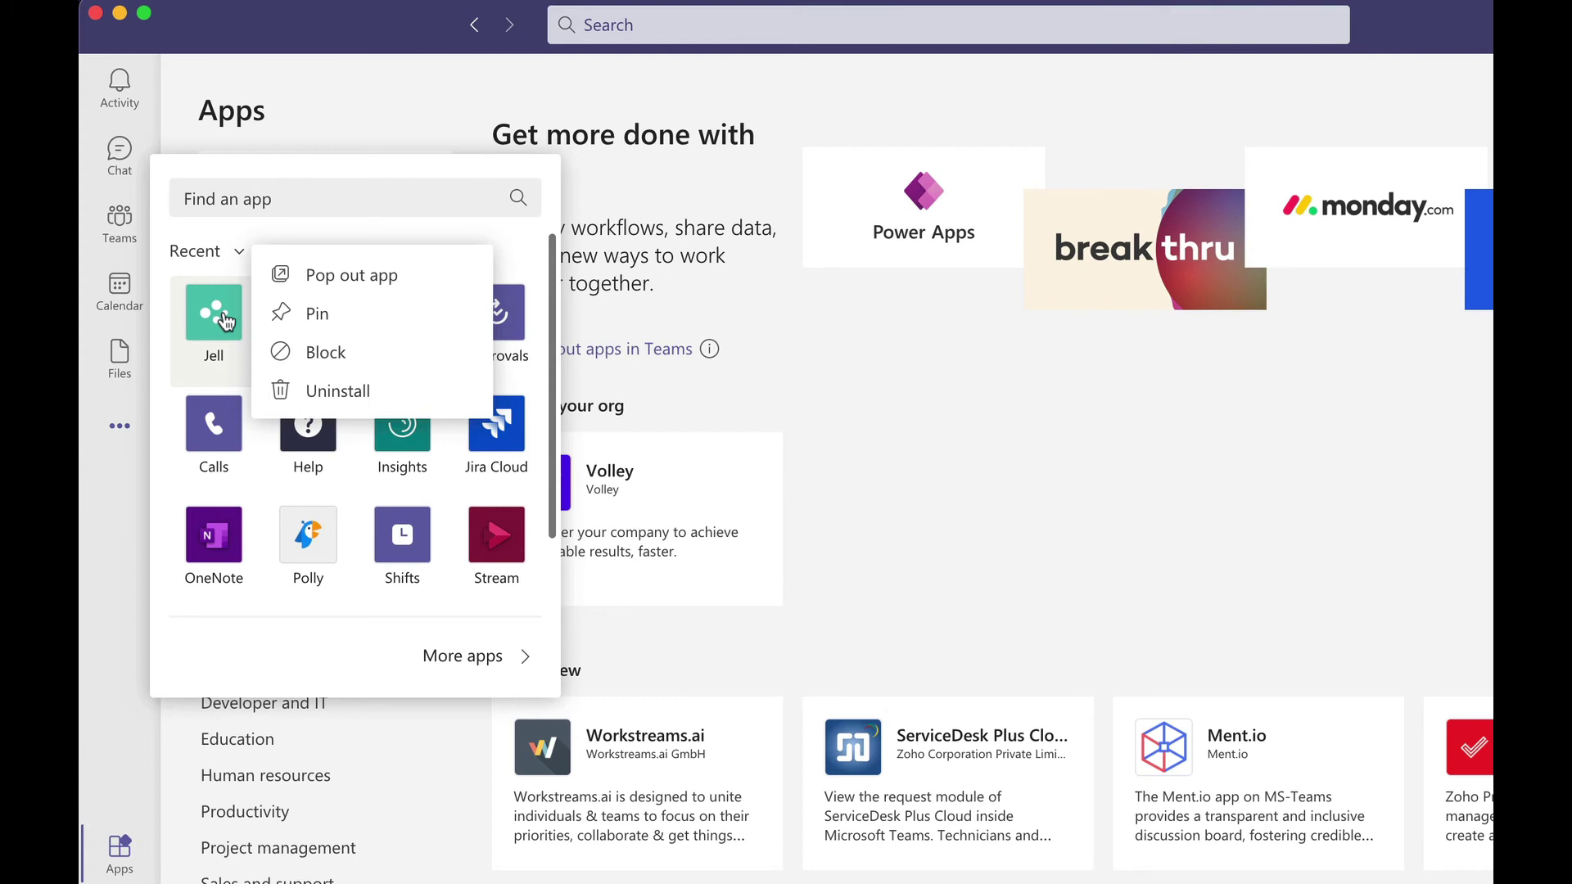
{"action": "left_click", "coordinate": [312, 316]}
{"action": "left_click", "coordinate": [119, 439]}
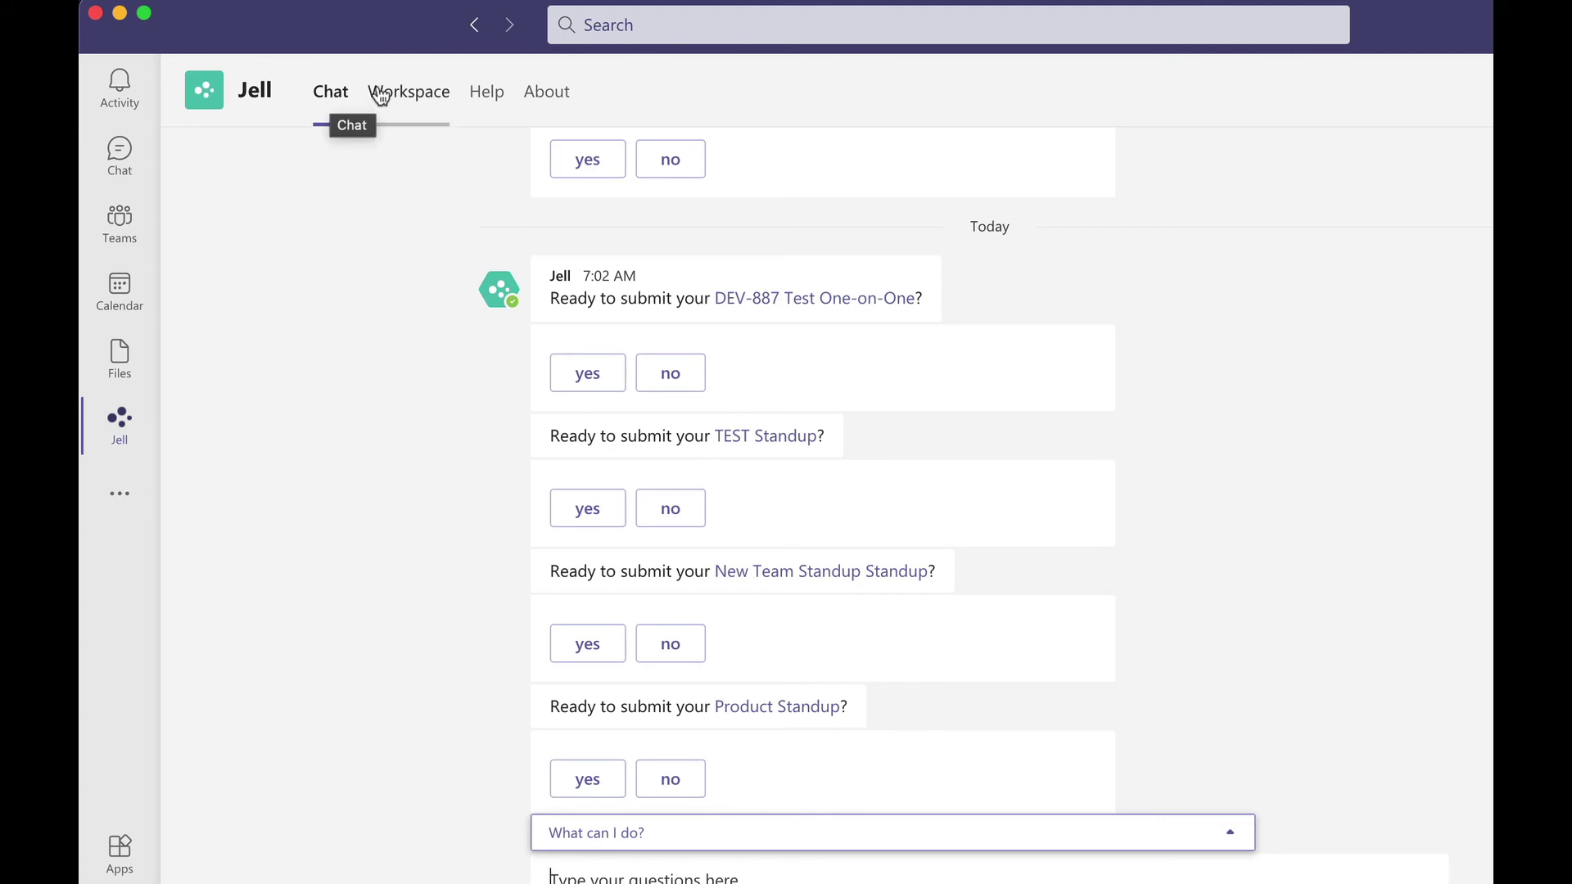
In Jell's Workspace, mark the Product plan "Meet with developers" as complete.
{"action": "left_click", "coordinate": [423, 96]}
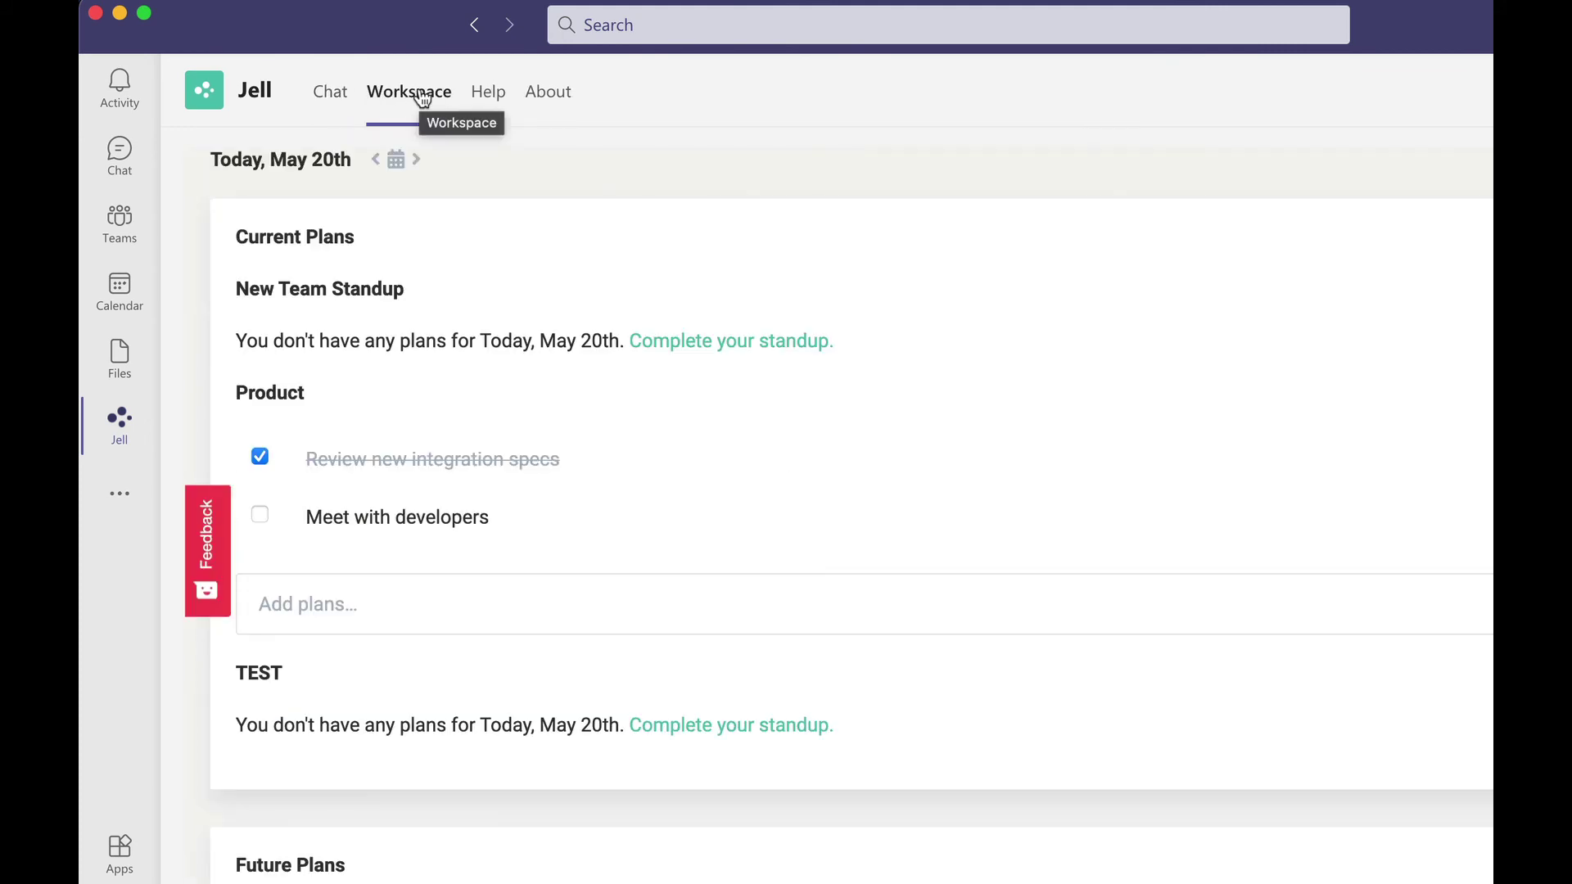
{"action": "left_click", "coordinate": [261, 515]}
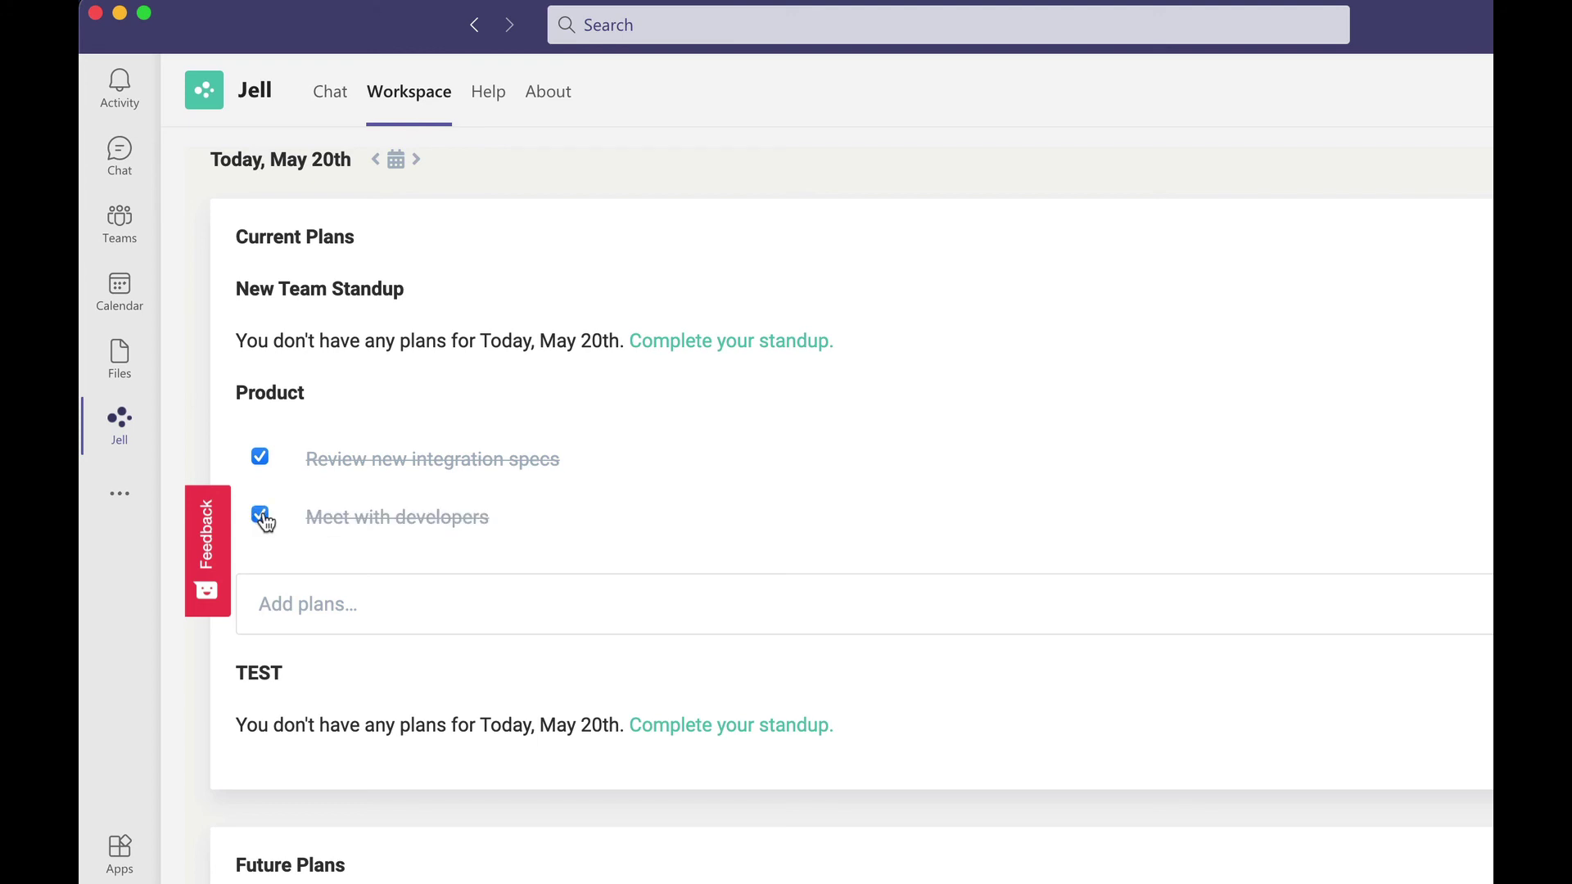
Review the teams' future plans and open the form to complete the New Team Standup standup.
{"action": "scroll", "coordinate": [357, 602], "scroll_direction": "down", "scroll_amount": 5}
{"action": "scroll", "coordinate": [359, 602], "scroll_direction": "down", "scroll_amount": 5}
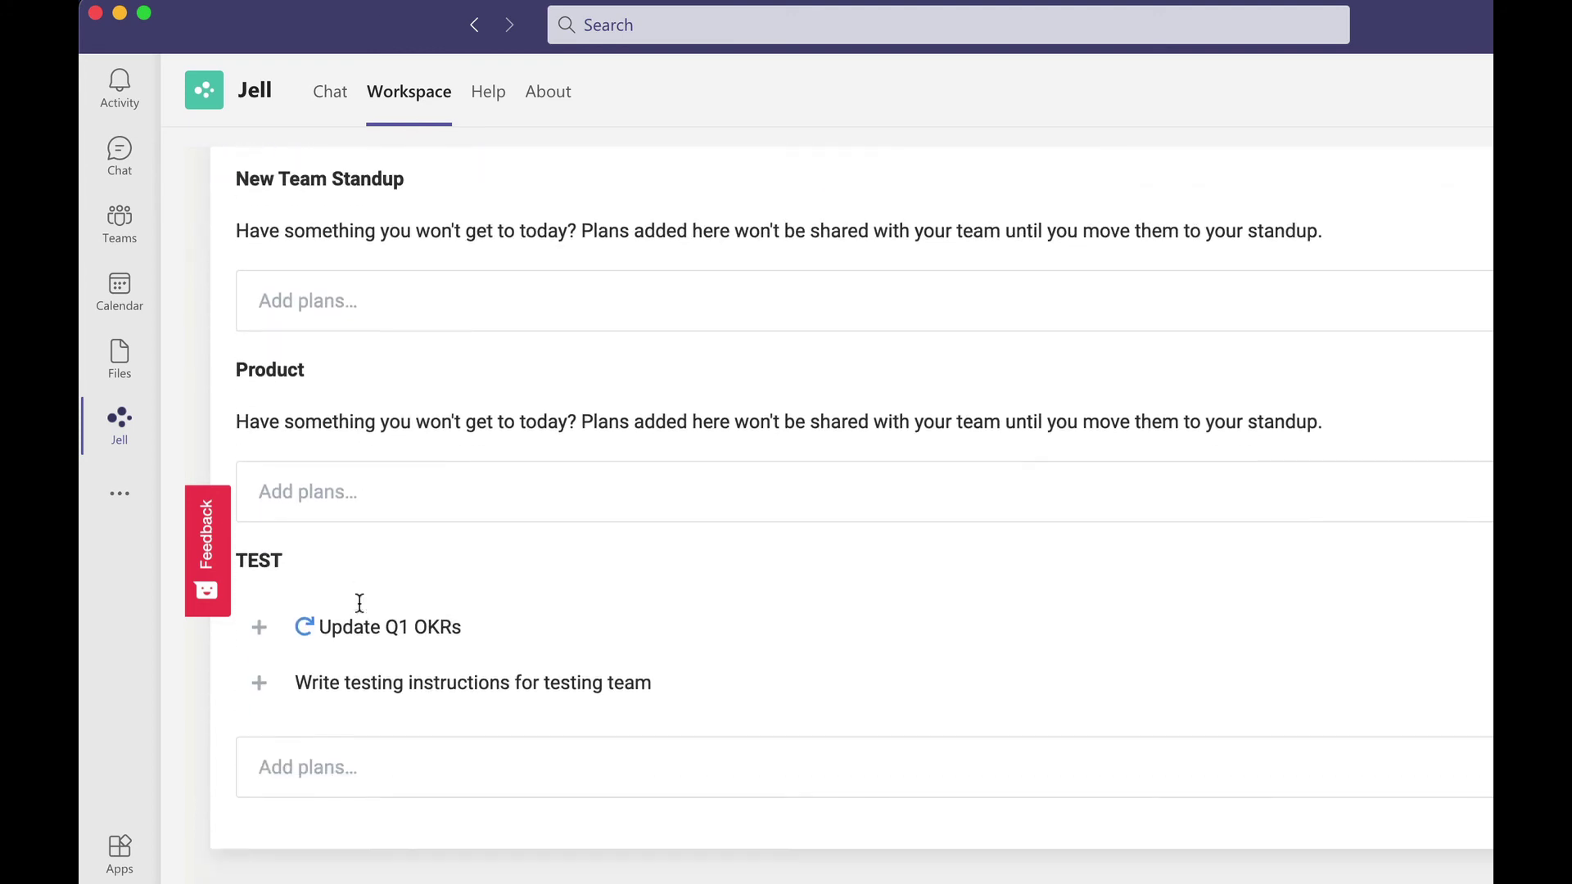
{"action": "scroll", "coordinate": [359, 603], "scroll_direction": "up", "scroll_amount": 10}
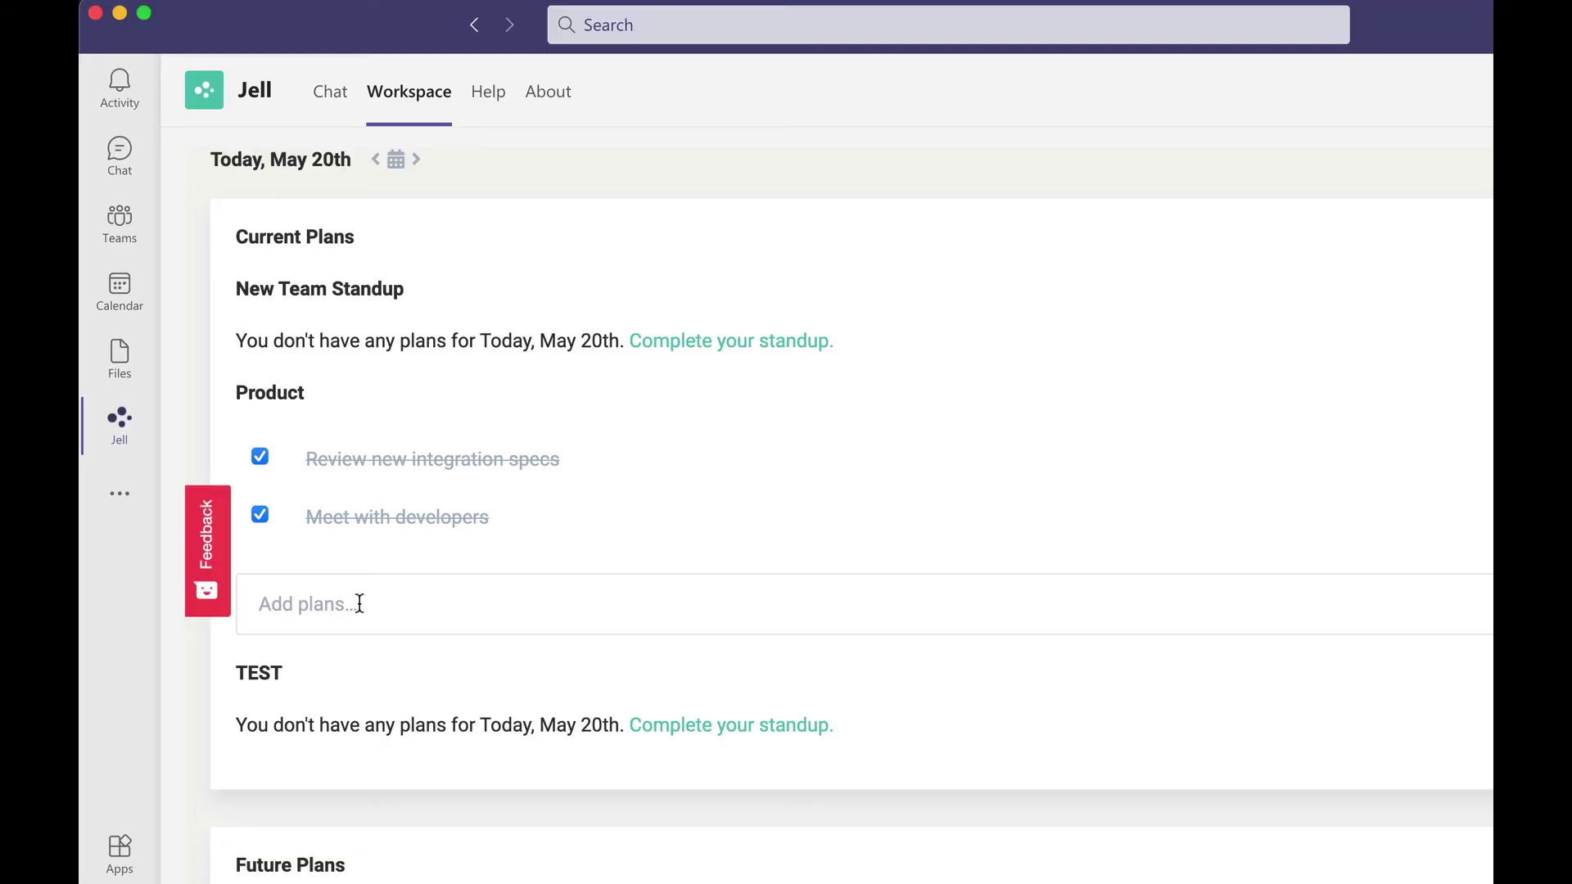
{"action": "left_click", "coordinate": [754, 342]}
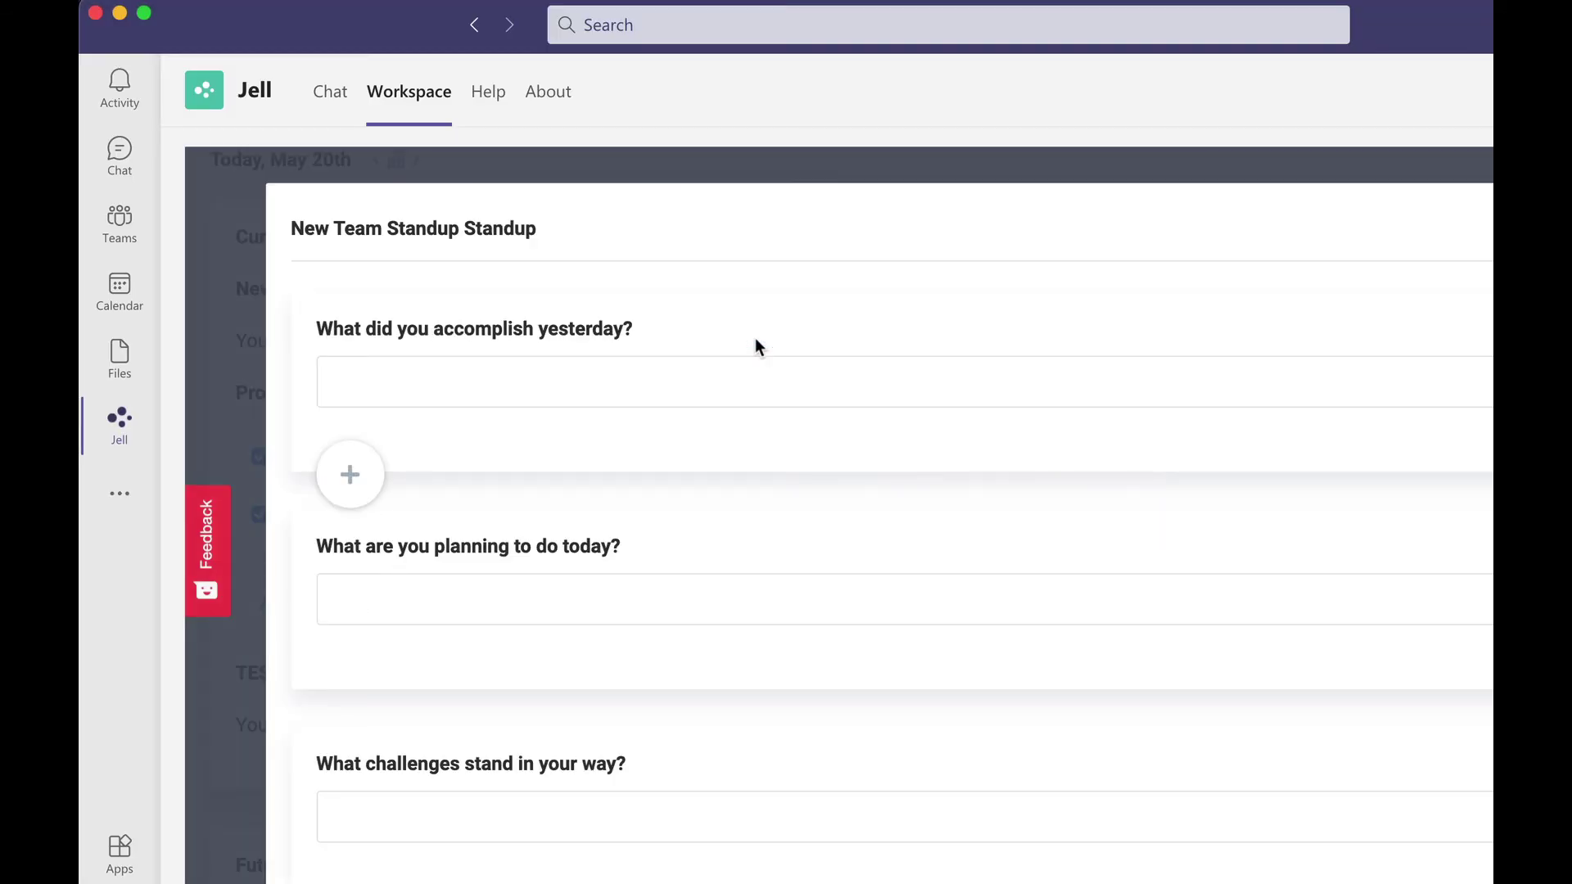